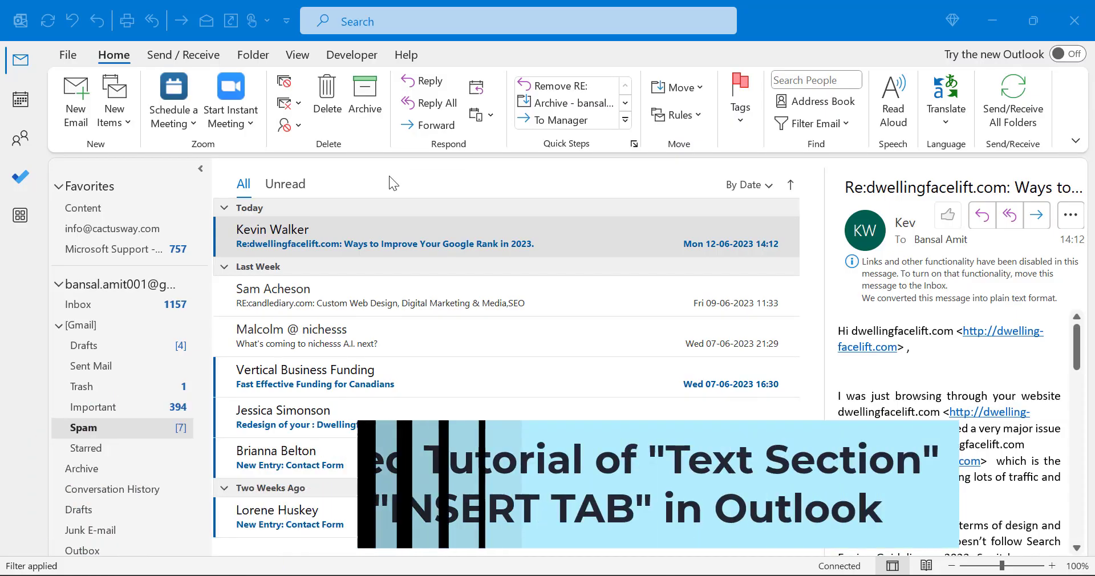
# Step: In a new email, draw a text box about 8.4 cm wide and 3.37 cm high containing "Welcome to my Channel Mail Smartly"
pyautogui.click(76, 95)
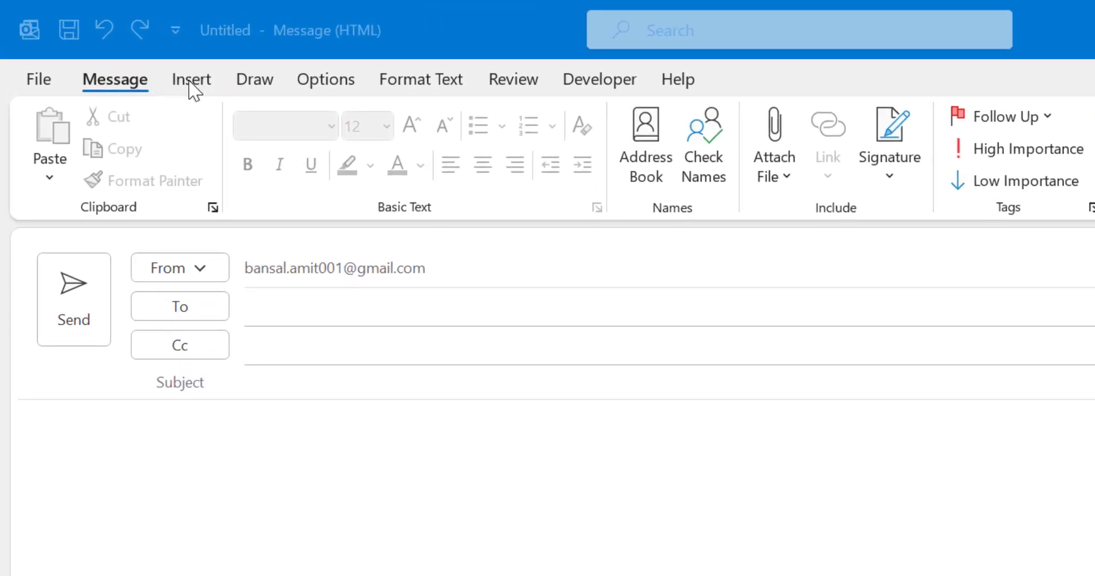
pyautogui.click(194, 81)
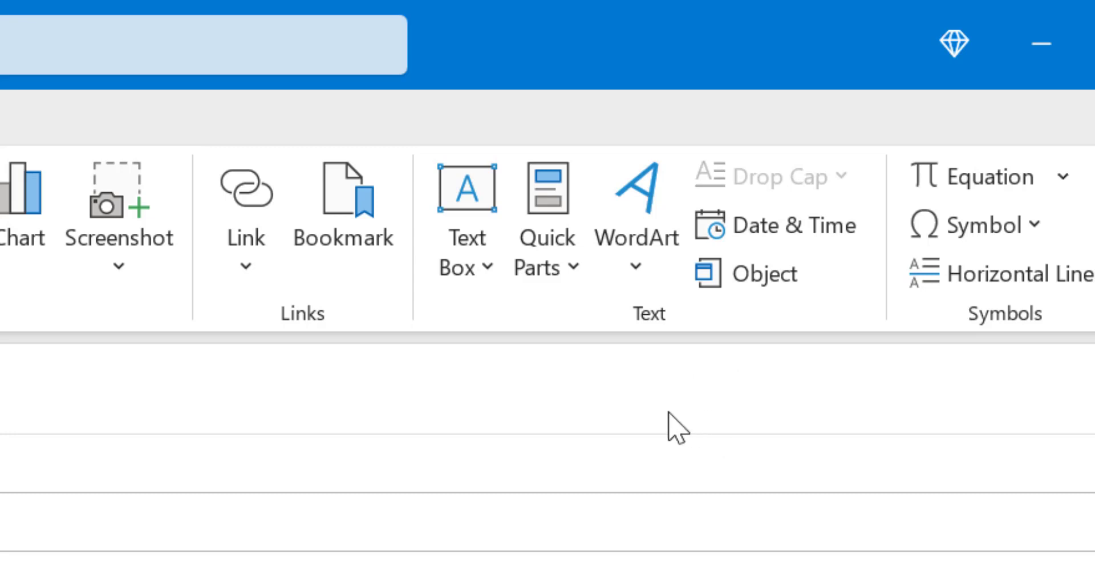
pyautogui.click(488, 269)
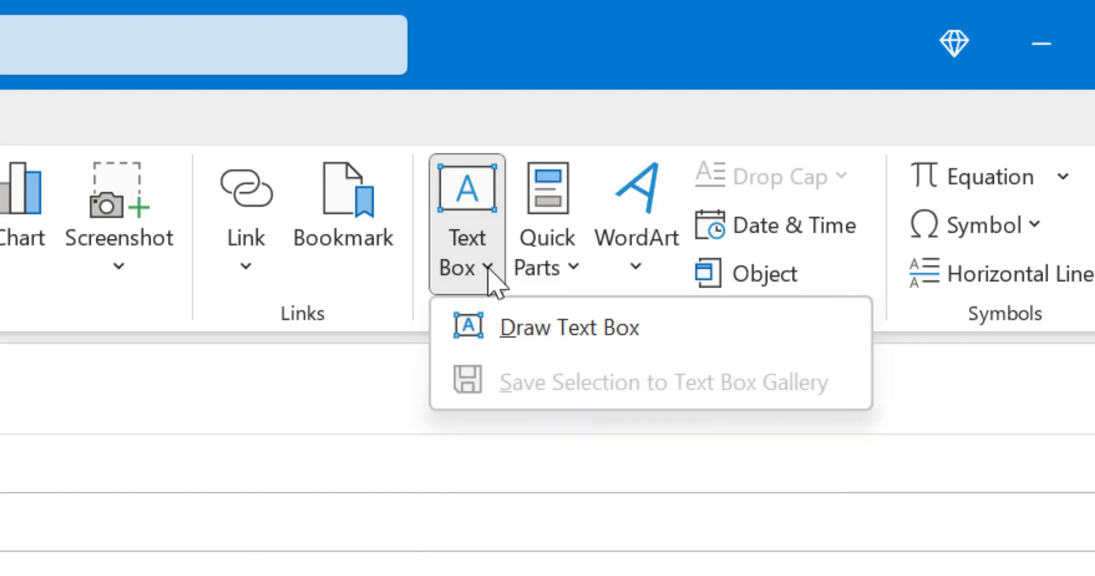
pyautogui.click(541, 331)
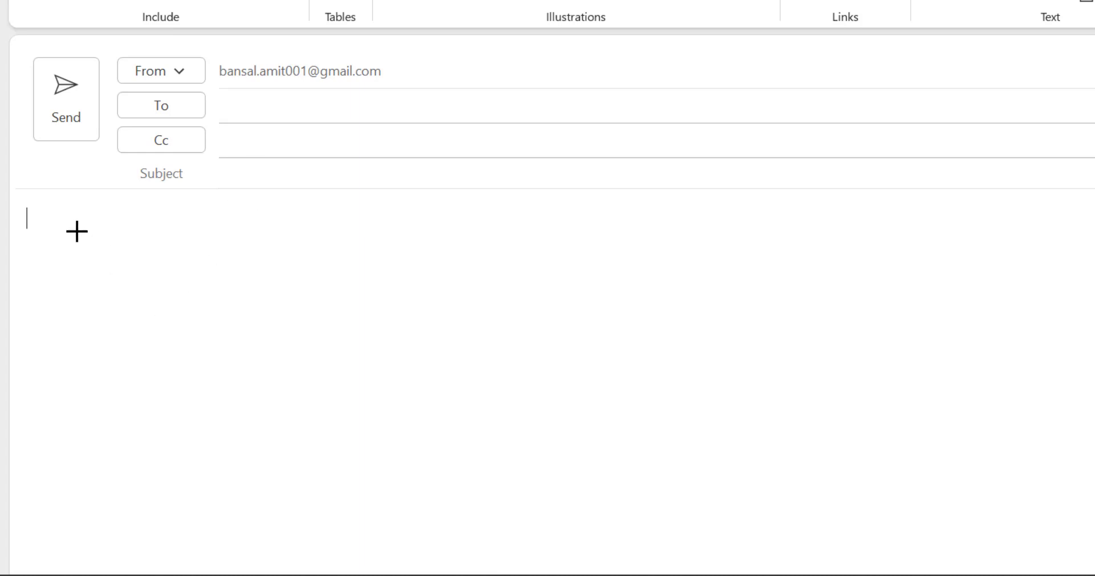
pyautogui.moveTo(130, 245)
pyautogui.mouseDown()
pyautogui.moveTo(435, 349)
pyautogui.moveTo(456, 378)
pyautogui.moveTo(478, 347)
pyautogui.moveTo(481, 386)
pyautogui.mouseUp()
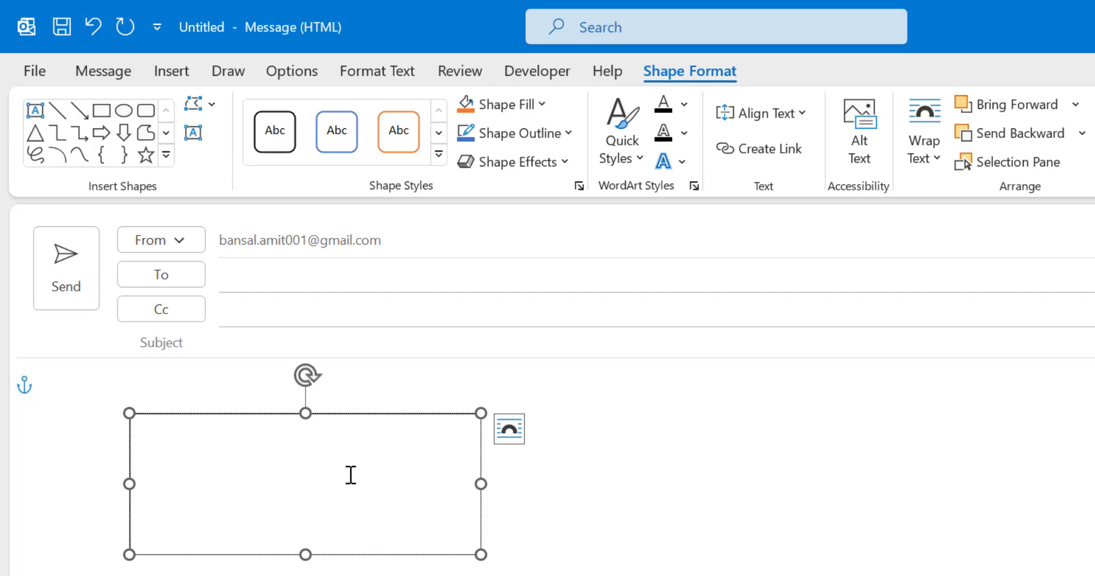
pyautogui.hotkey('ctrl', 'v')
pyautogui.write('Welcome to my Channel Mail Smartly')
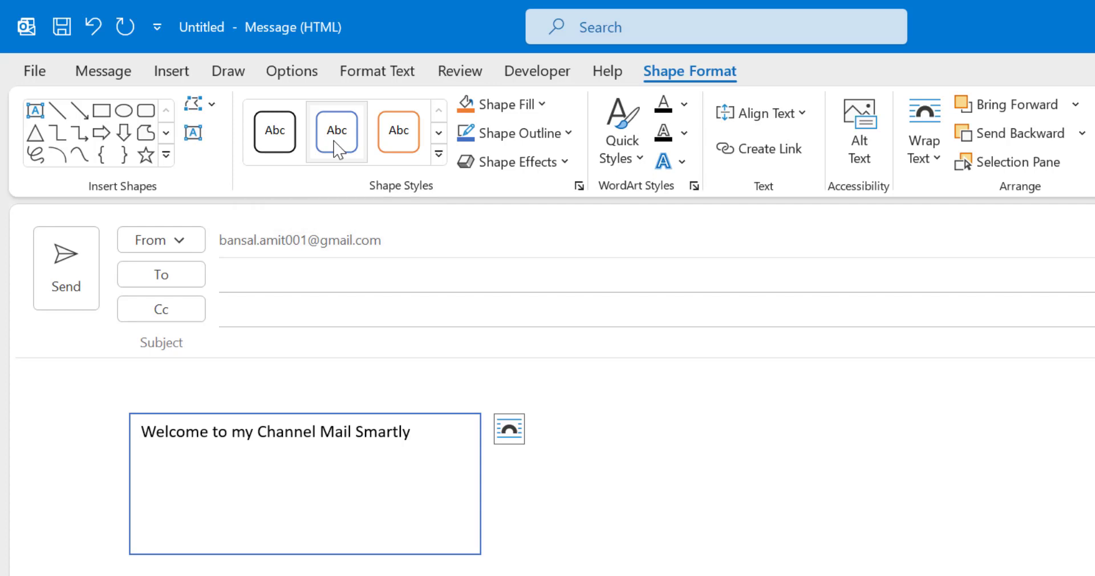
# Step: Apply the solid blue filled shape style with white text to the text box
pyautogui.click(438, 132)
pyautogui.click(438, 132)
pyautogui.click(439, 138)
pyautogui.click(439, 137)
pyautogui.click(439, 137)
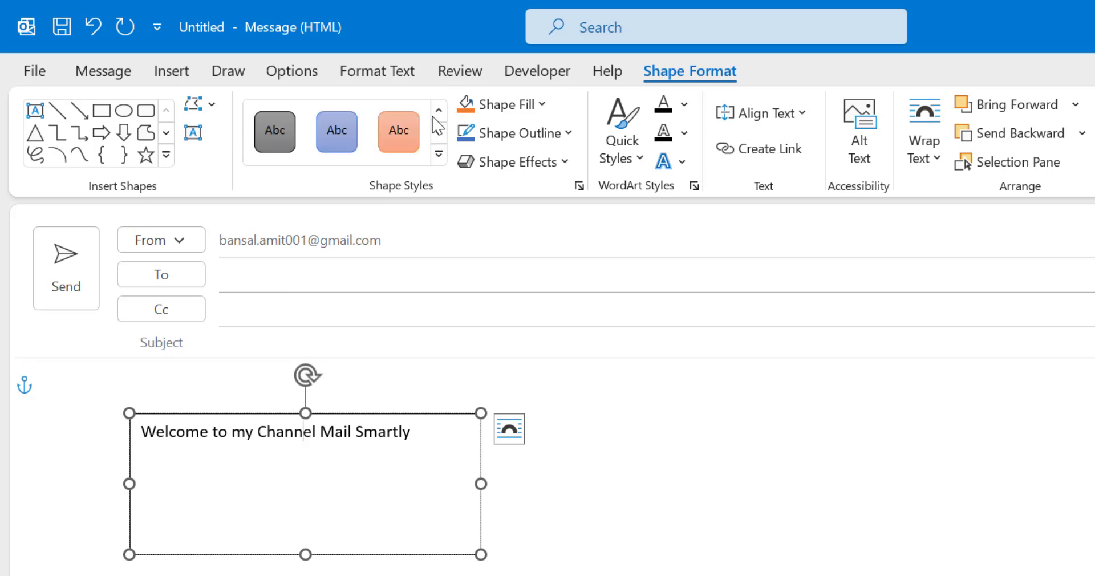
pyautogui.click(440, 110)
pyautogui.click(441, 110)
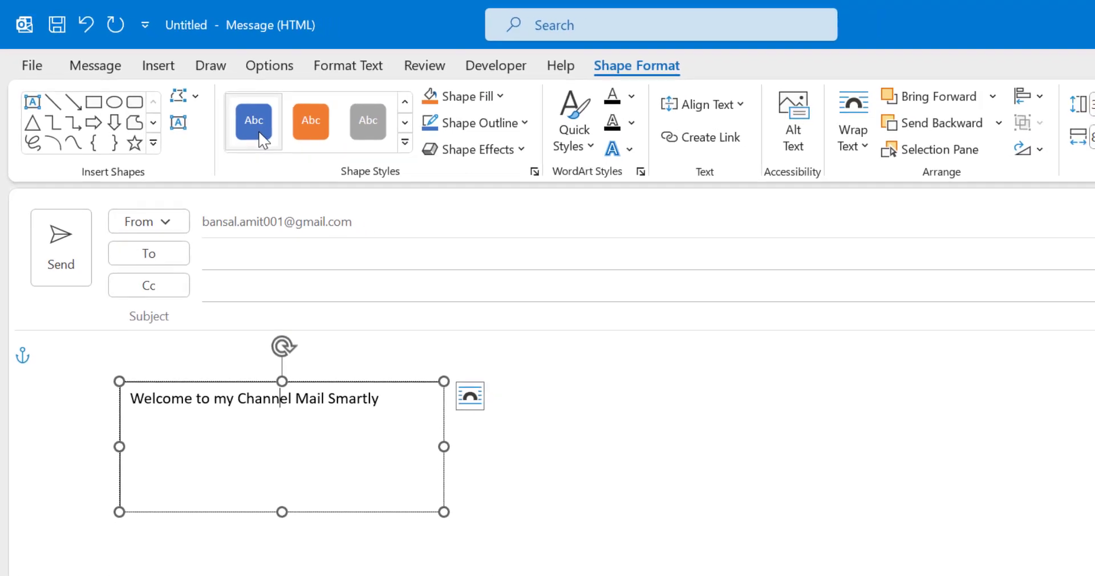
pyautogui.click(276, 132)
pyautogui.click(371, 133)
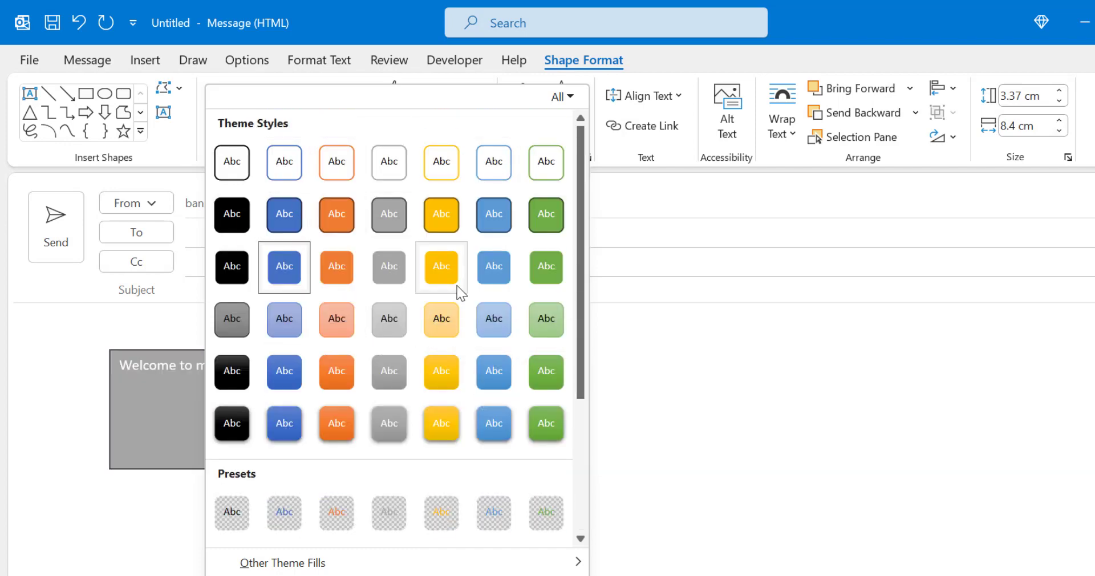
pyautogui.scroll(-4, 456, 279)
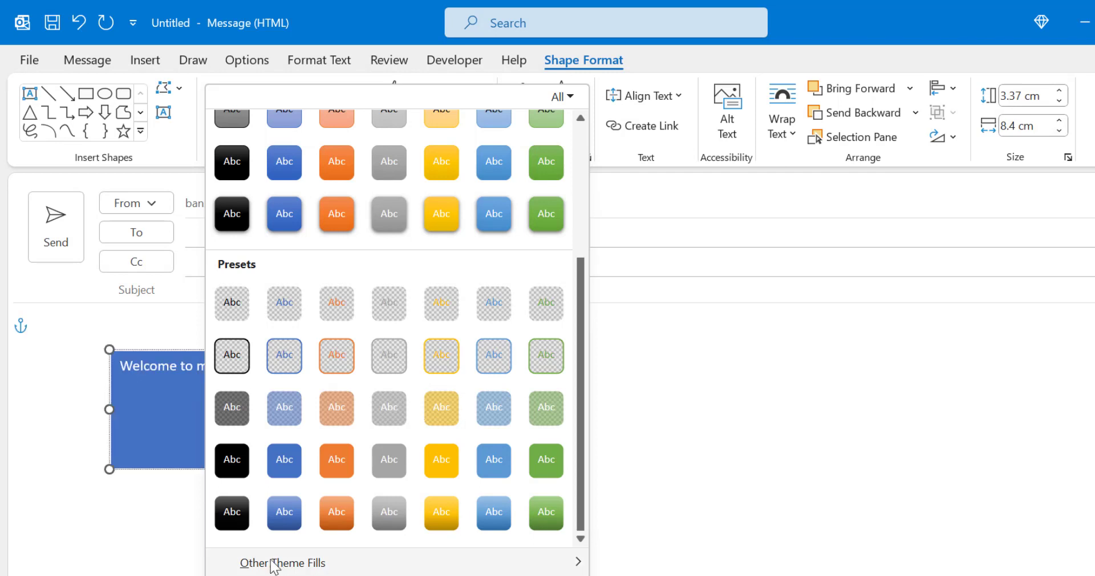
pyautogui.moveTo(260, 565)
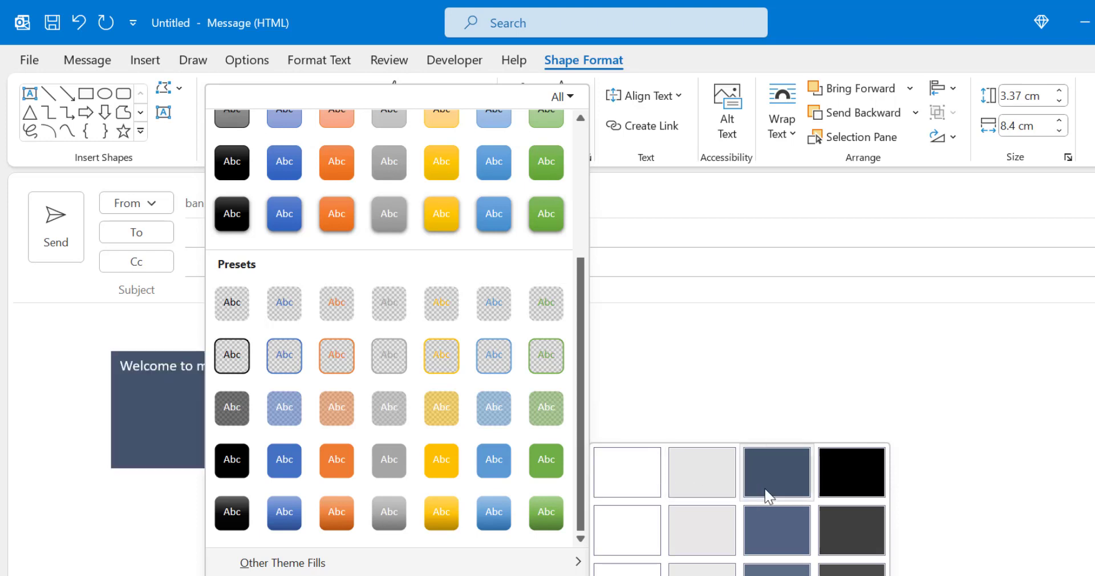
pyautogui.click(859, 330)
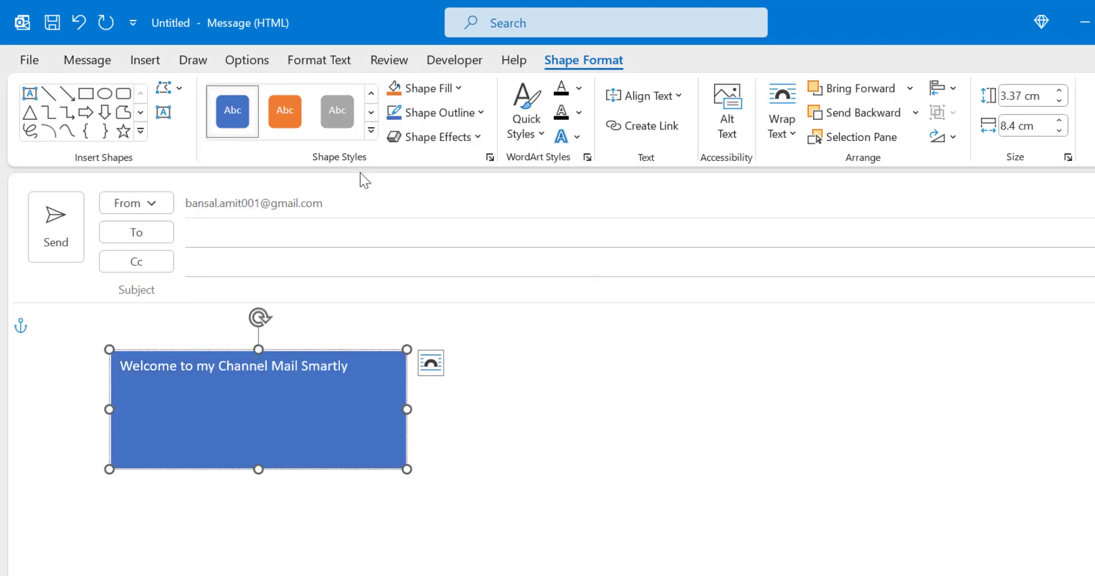
pyautogui.click(456, 88)
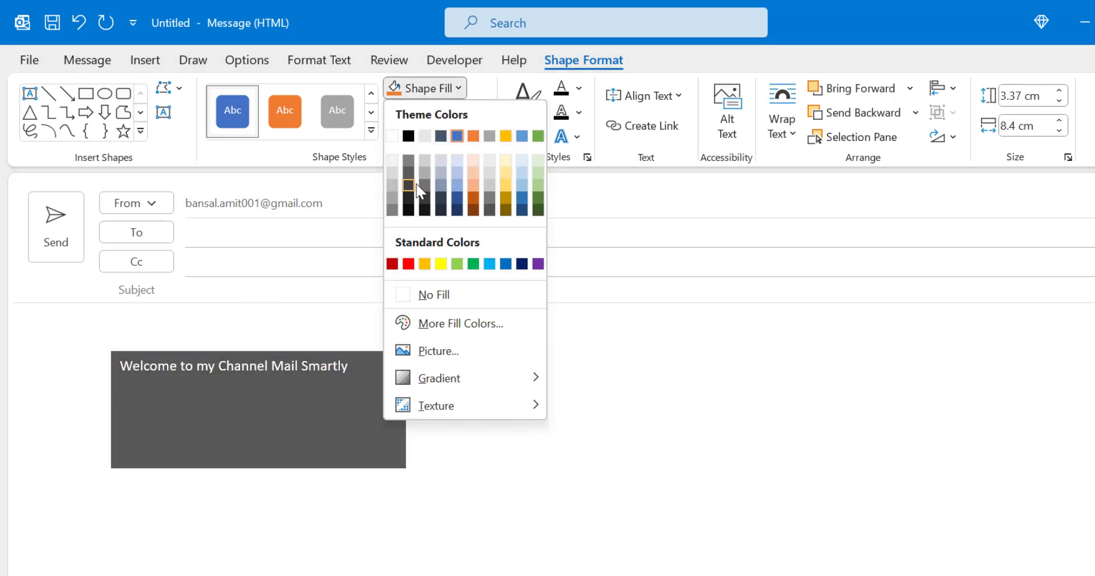
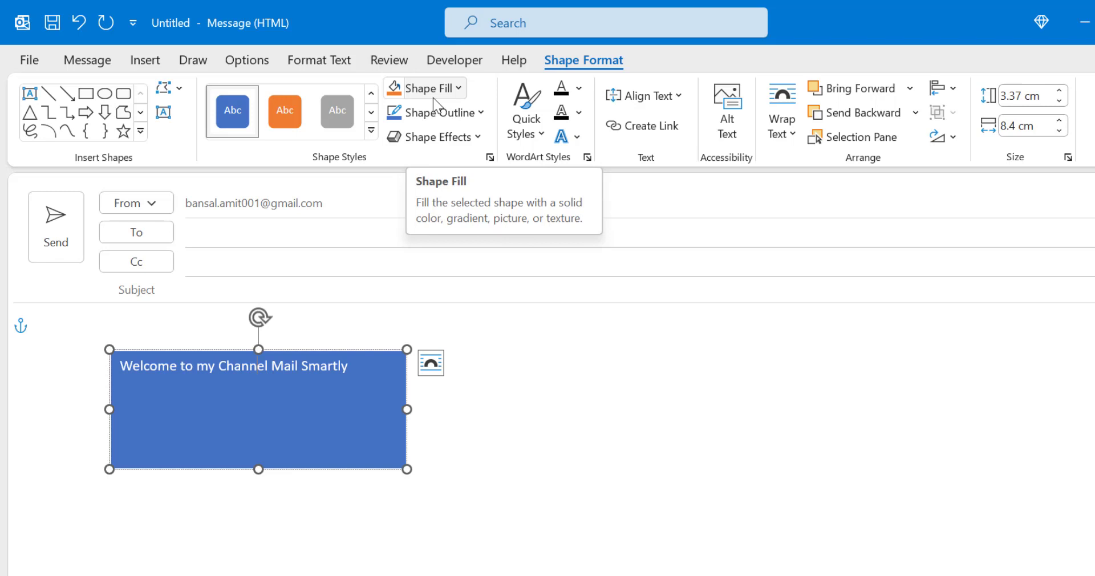
# Step: Give the text box an outline in the standard red color
pyautogui.click(431, 113)
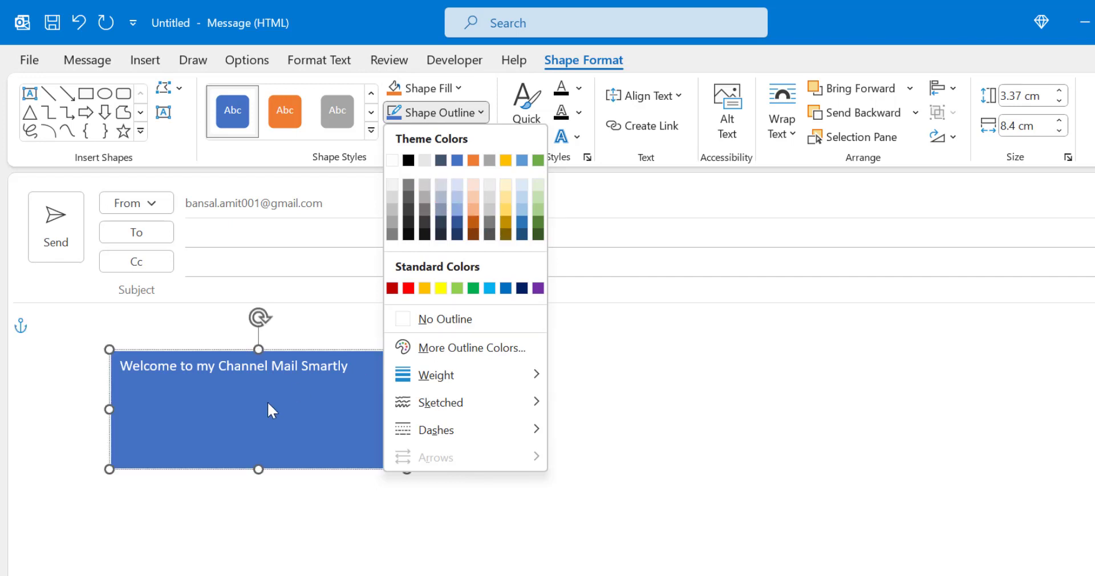
pyautogui.click(408, 288)
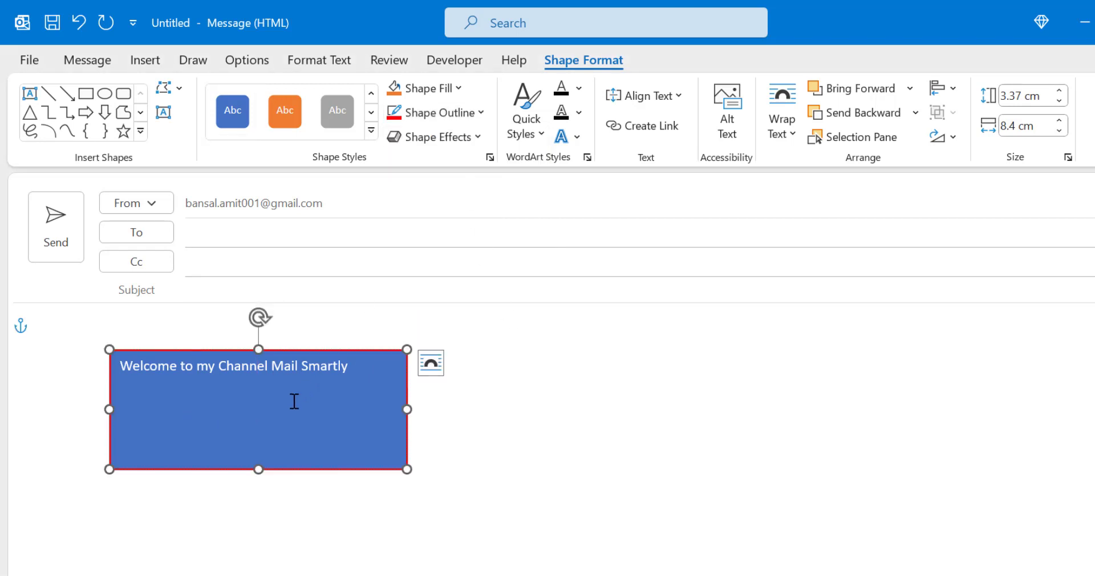
pyautogui.click(478, 147)
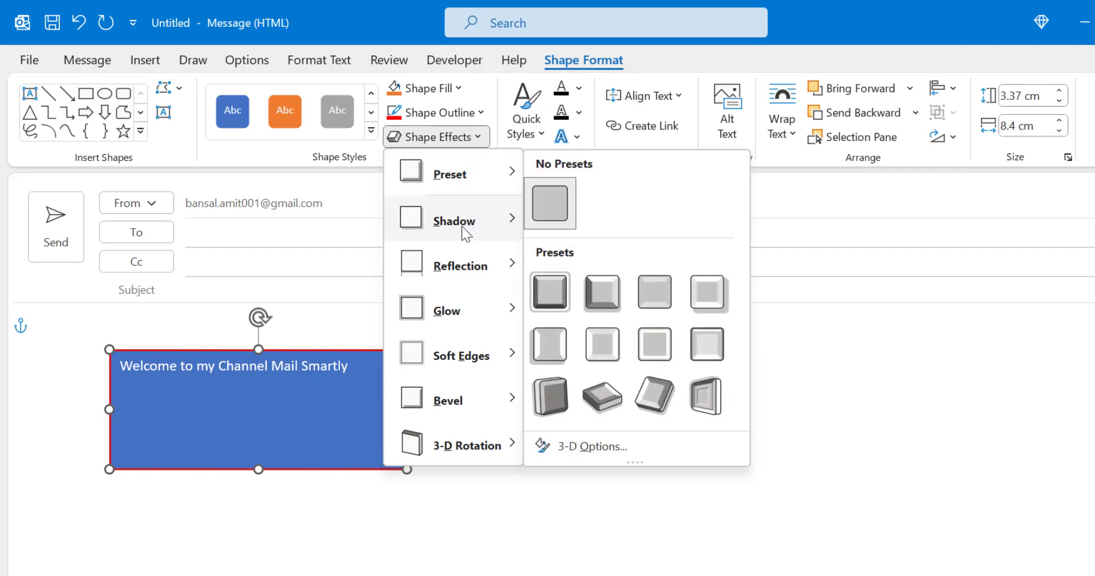
pyautogui.moveTo(458, 282)
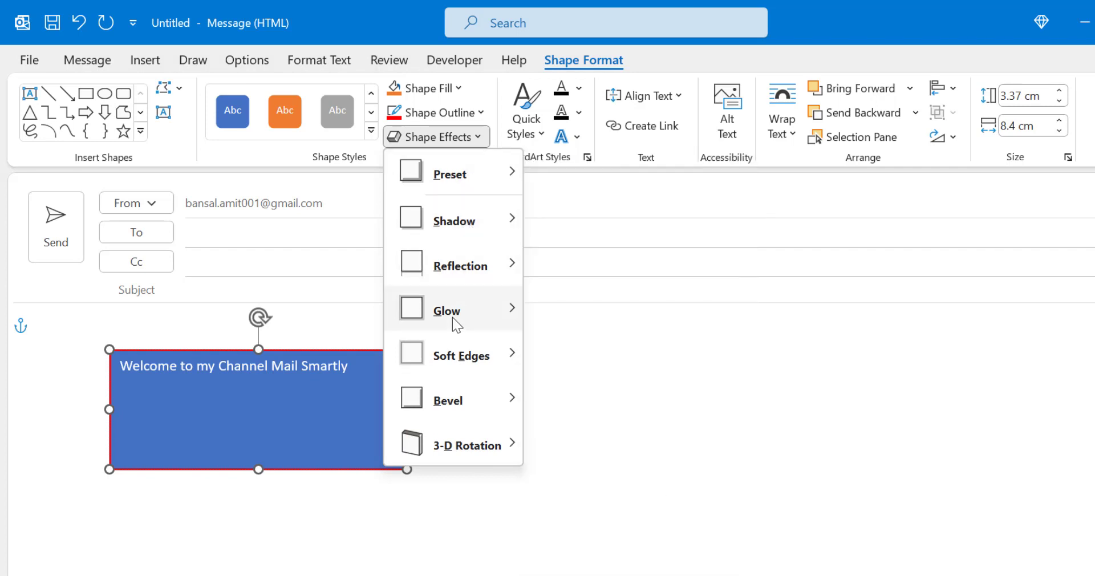
pyautogui.moveTo(455, 320)
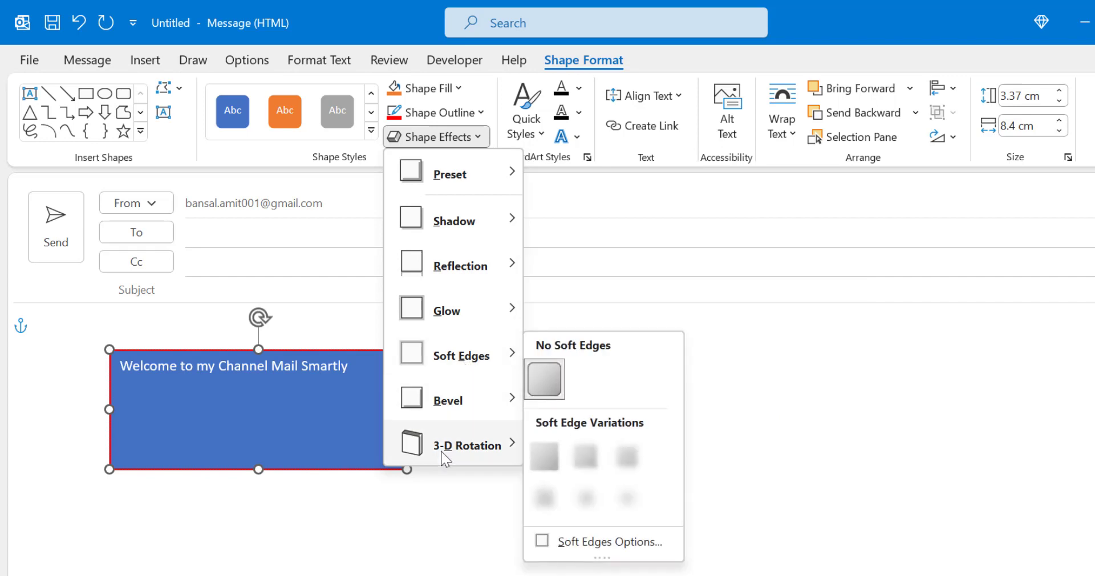
pyautogui.moveTo(448, 456)
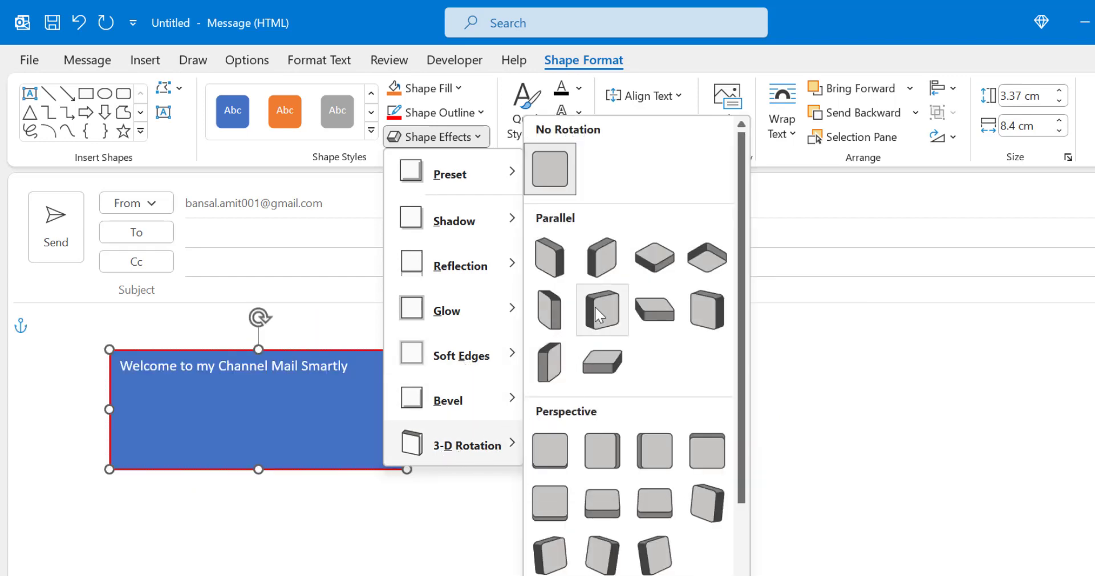
pyautogui.scroll(-2, 565, 559)
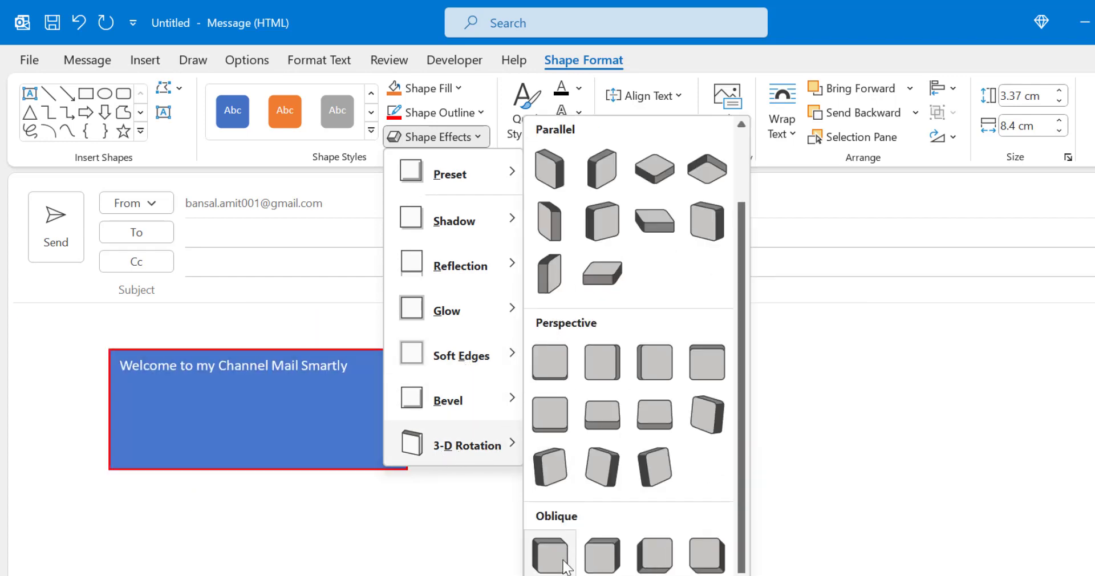
pyautogui.press('Escape')
# Step: Apply the plain black WordArt quick style to the text "Welcome to my Channel Mail Smartly" in the text box
pyautogui.click(339, 393)
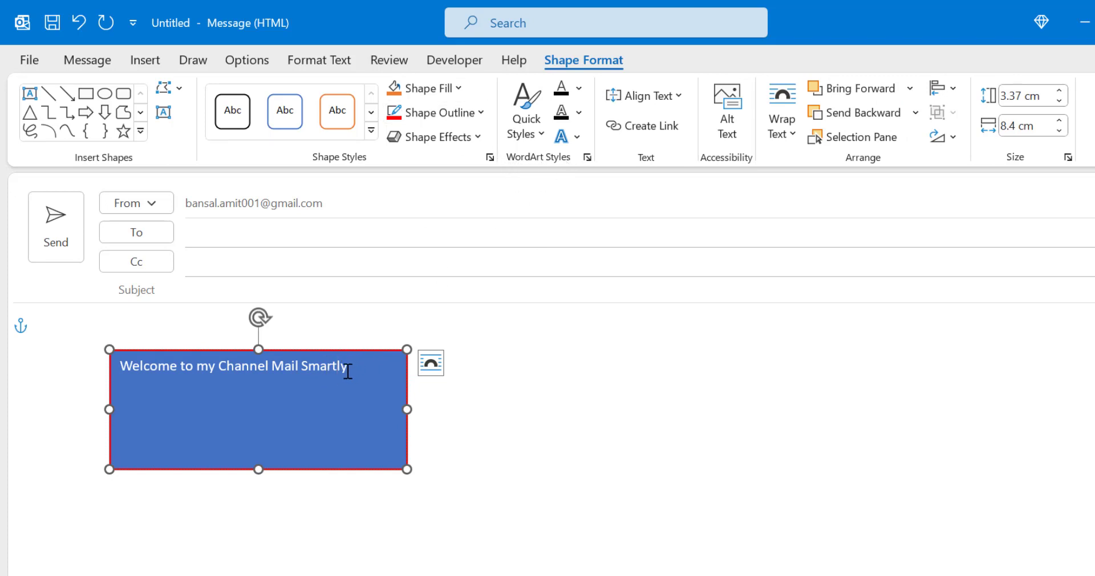
pyautogui.moveTo(354, 367); pyautogui.dragTo(155, 377)
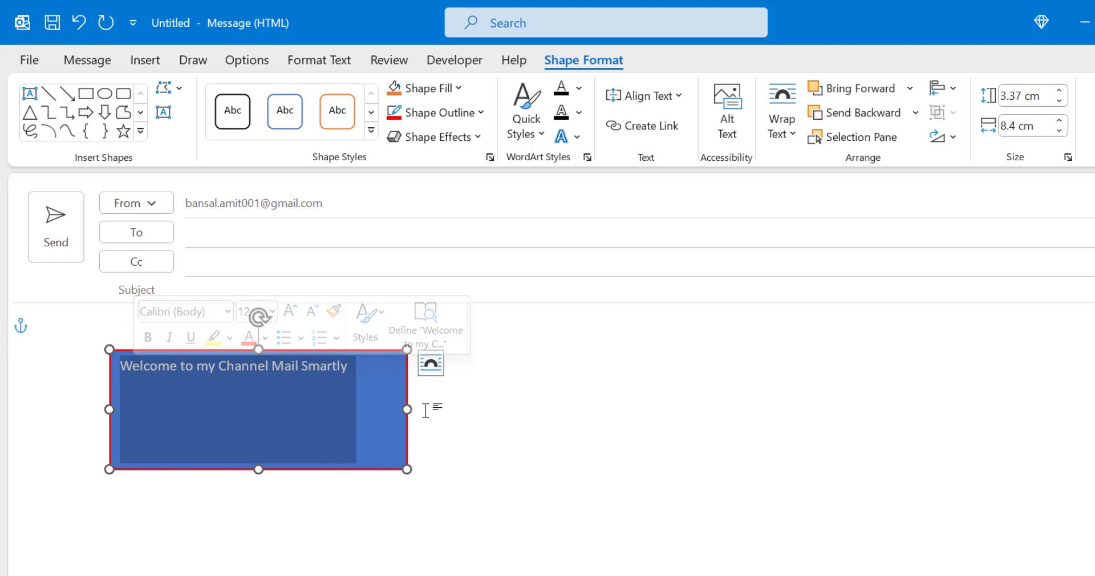
pyautogui.click(528, 122)
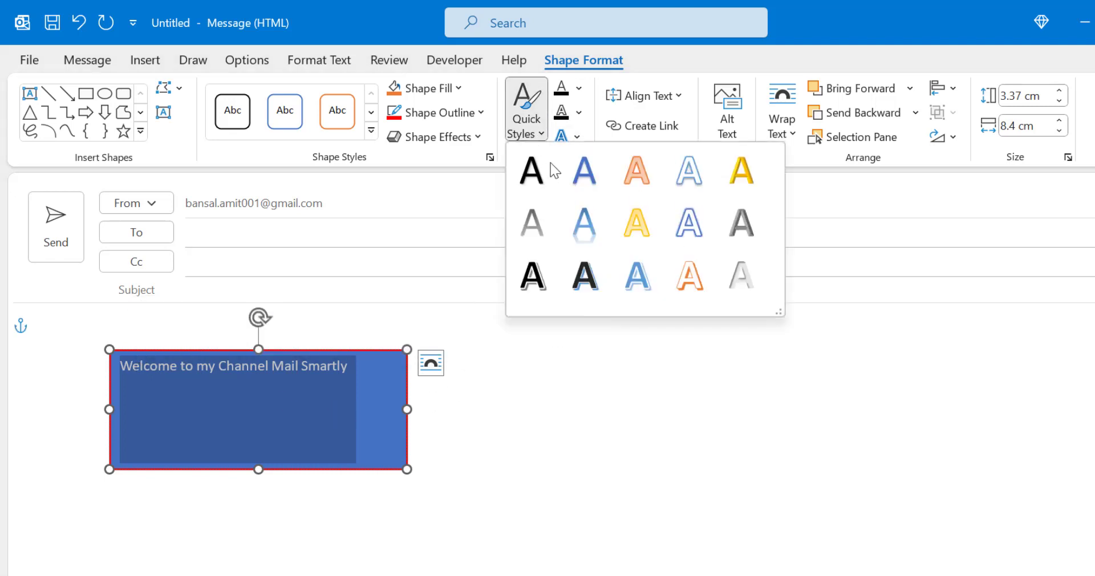
pyautogui.click(532, 181)
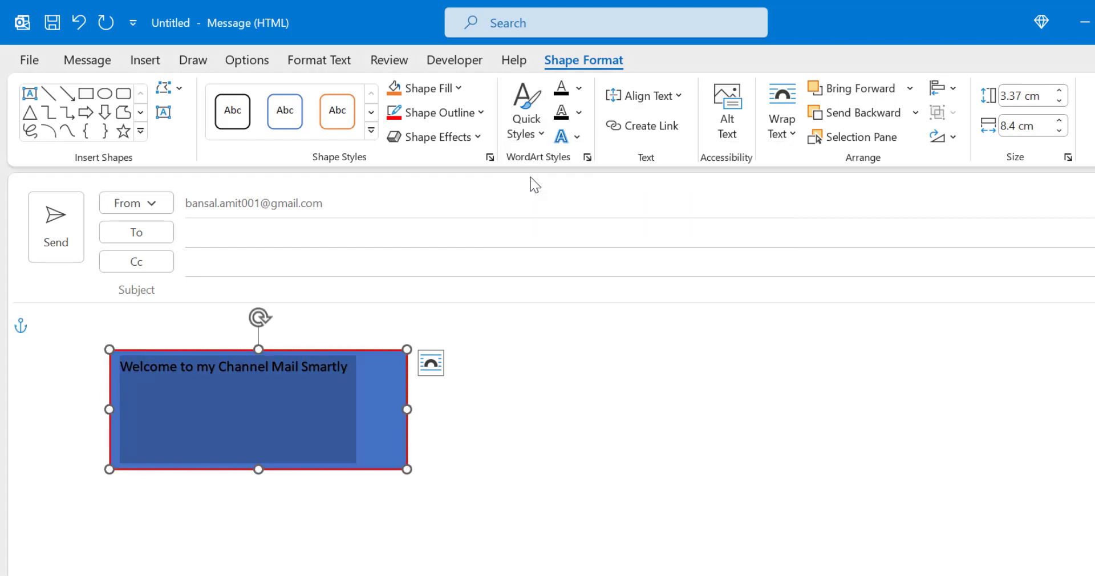
# Step: Look through the text fill, text effects, vertical alignment and text-wrapping layout options for the text box
pyautogui.click(568, 95)
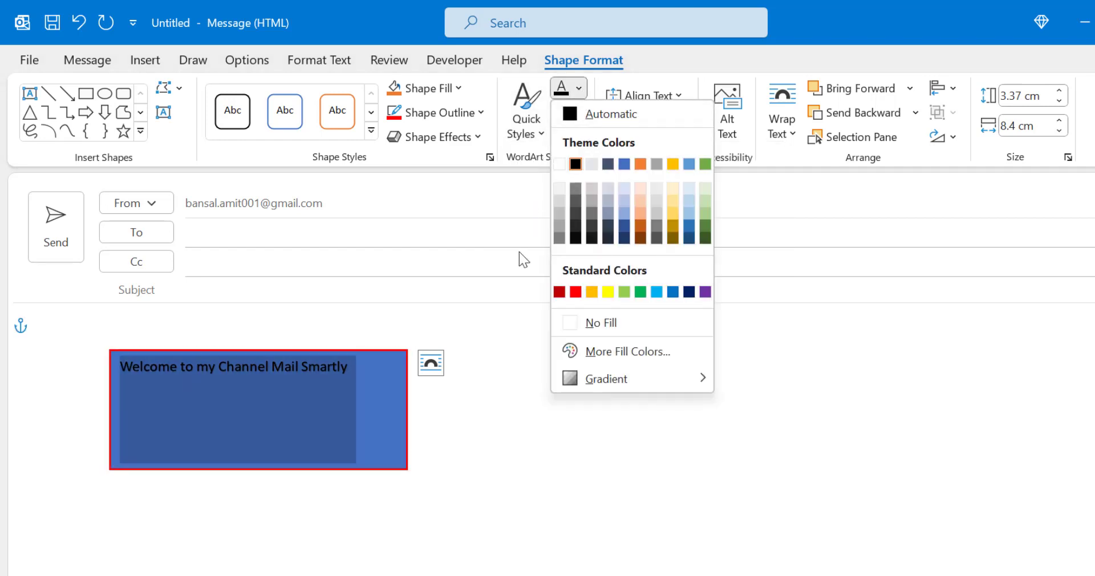
pyautogui.press('Escape')
pyautogui.click(578, 137)
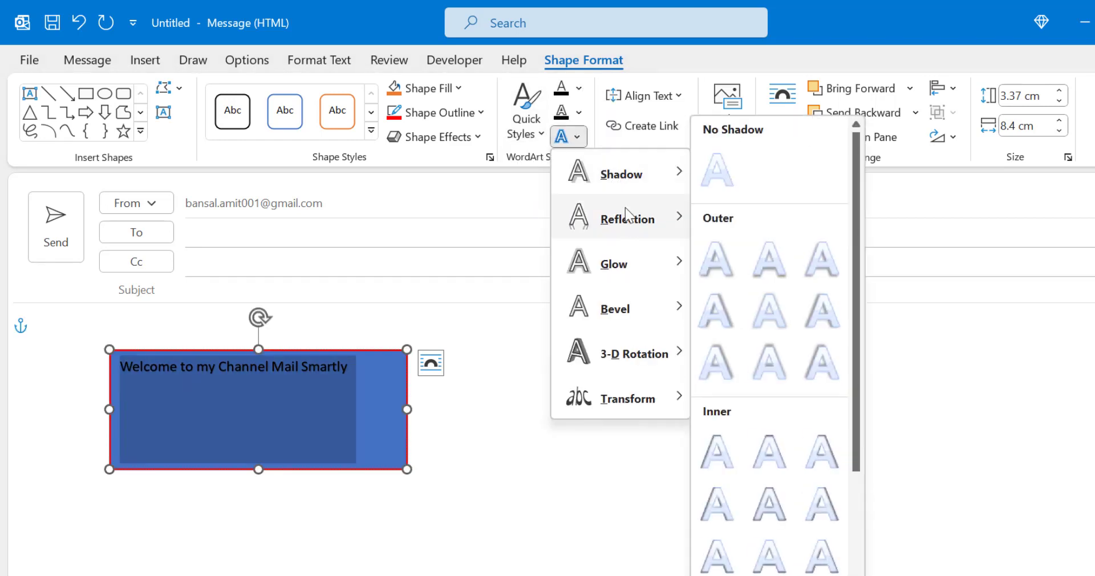
pyautogui.moveTo(630, 265)
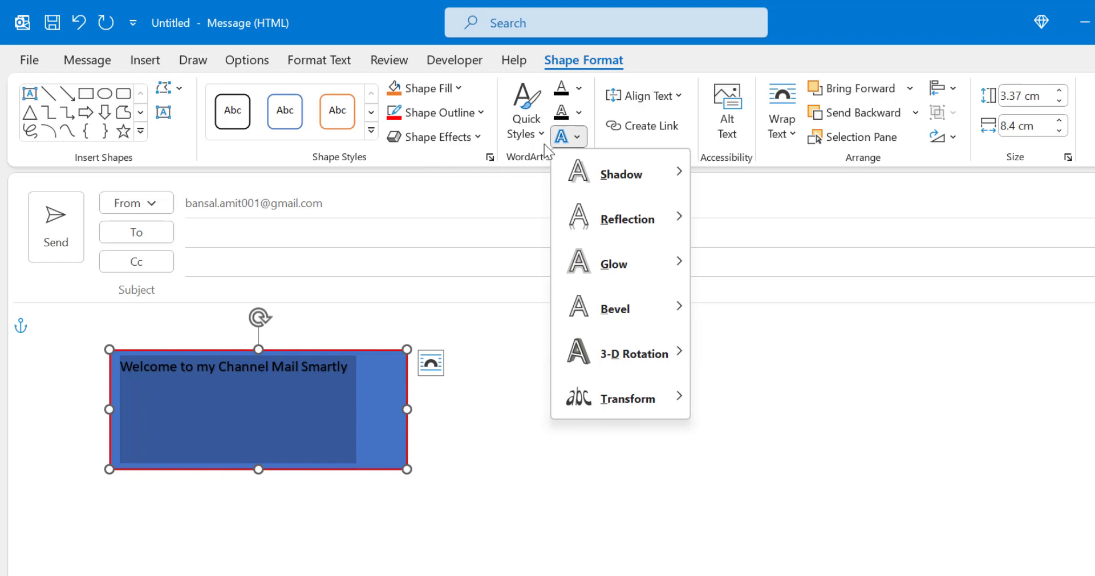
pyautogui.moveTo(620, 334)
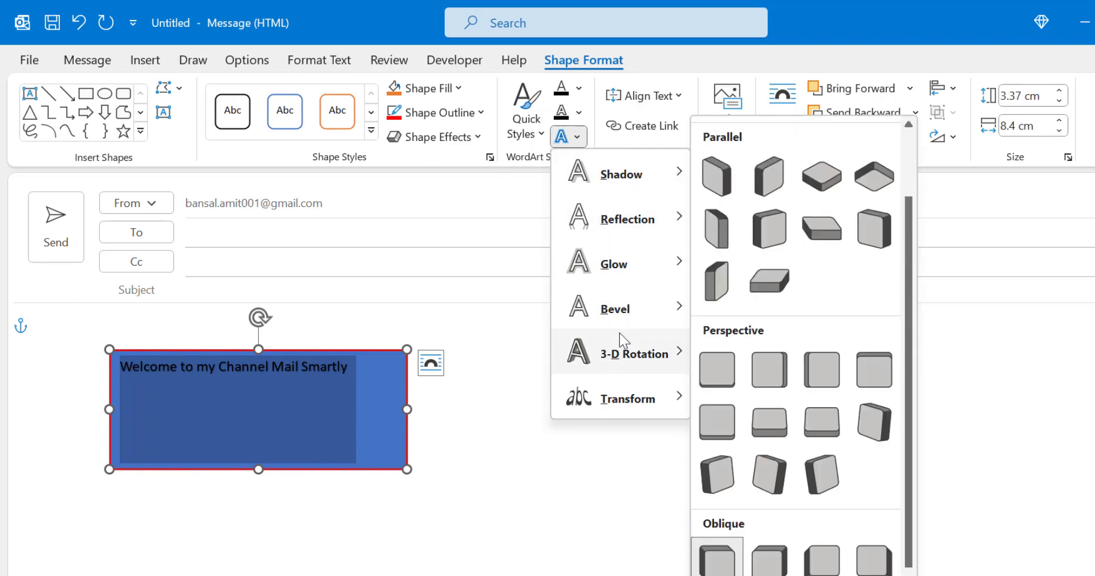
pyautogui.click(672, 96)
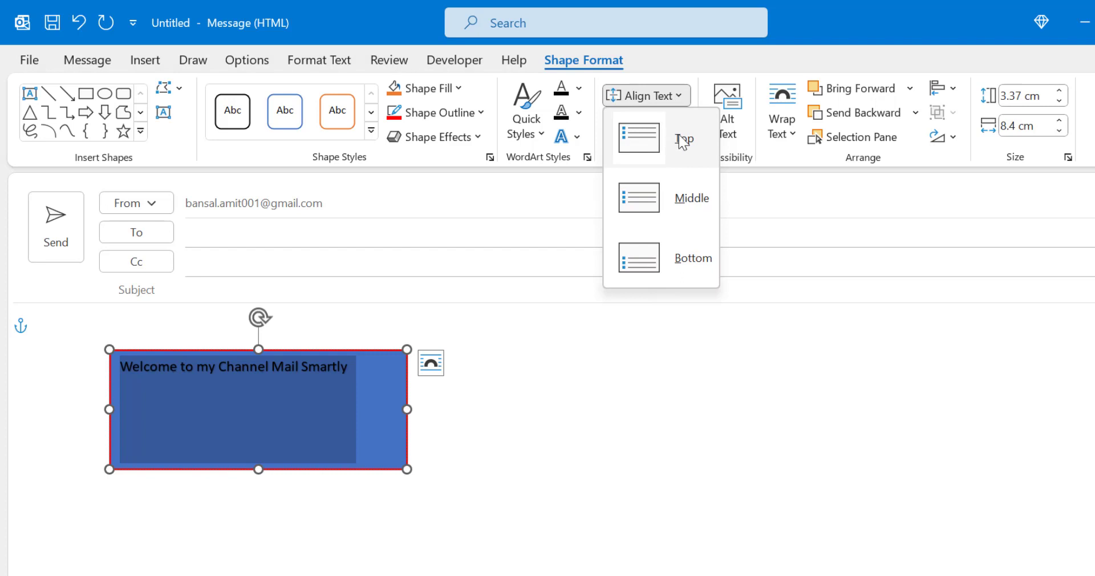
pyautogui.click(719, 360)
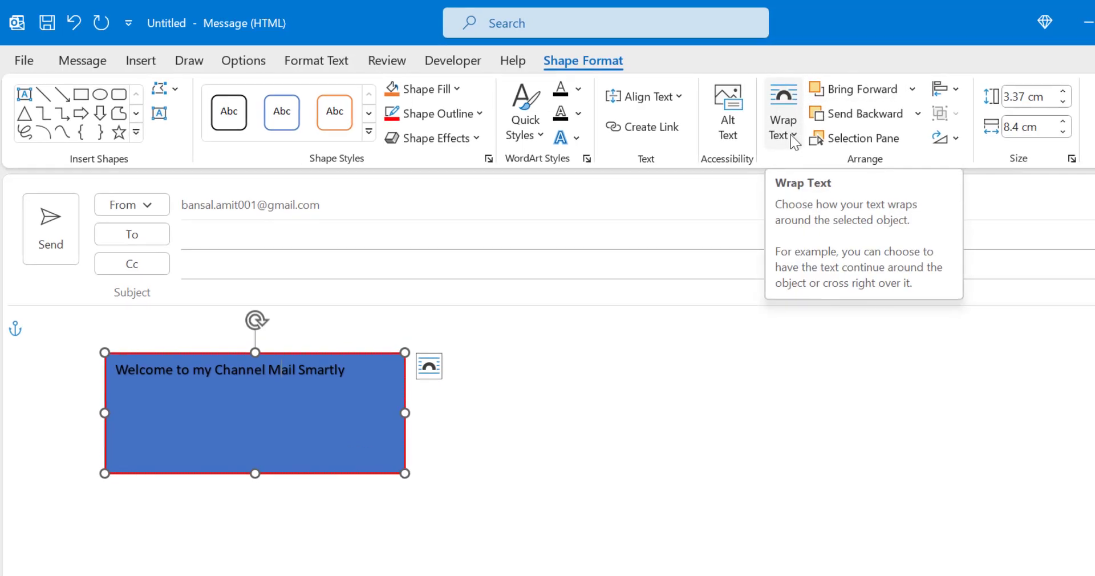
pyautogui.click(808, 151)
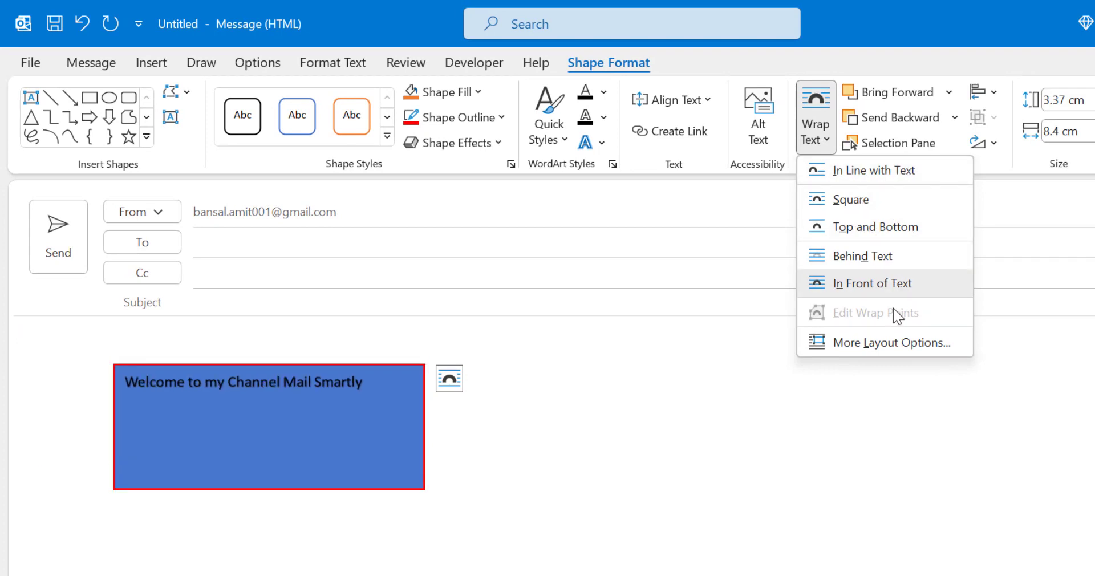
pyautogui.click(887, 349)
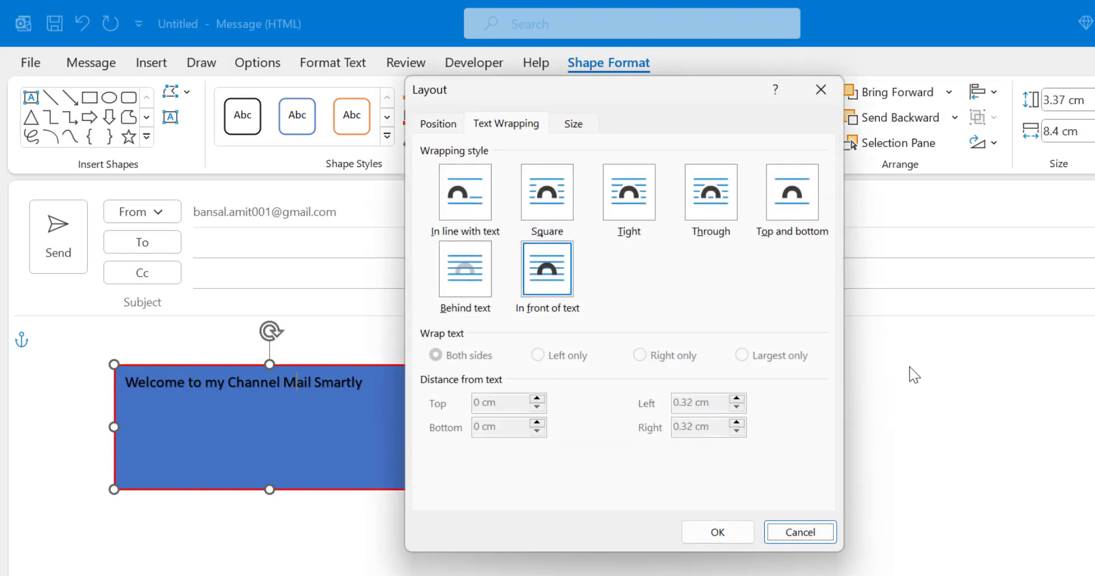
pyautogui.click(821, 89)
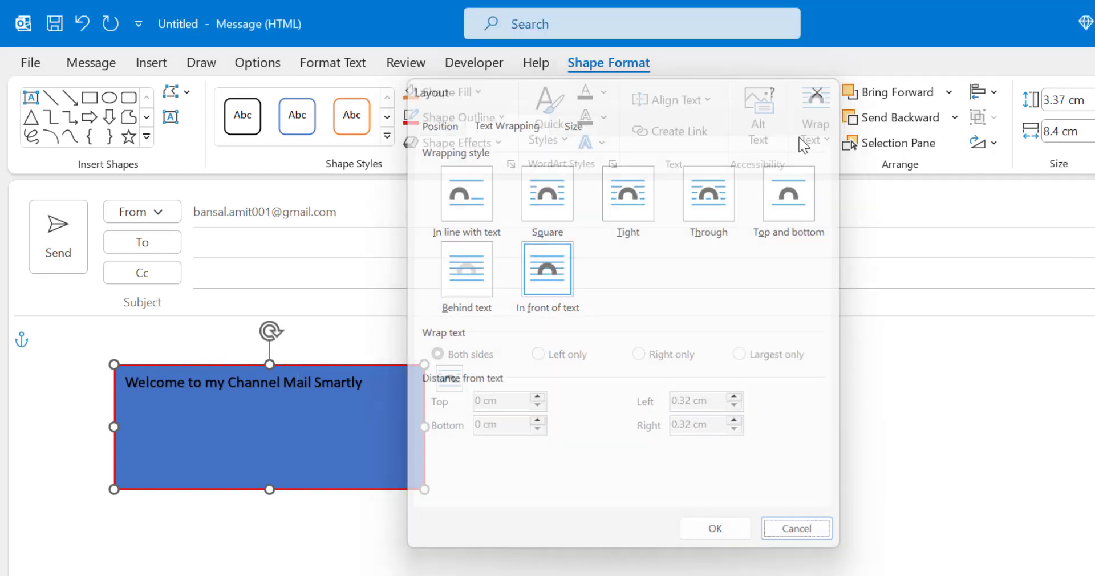
pyautogui.click(601, 58)
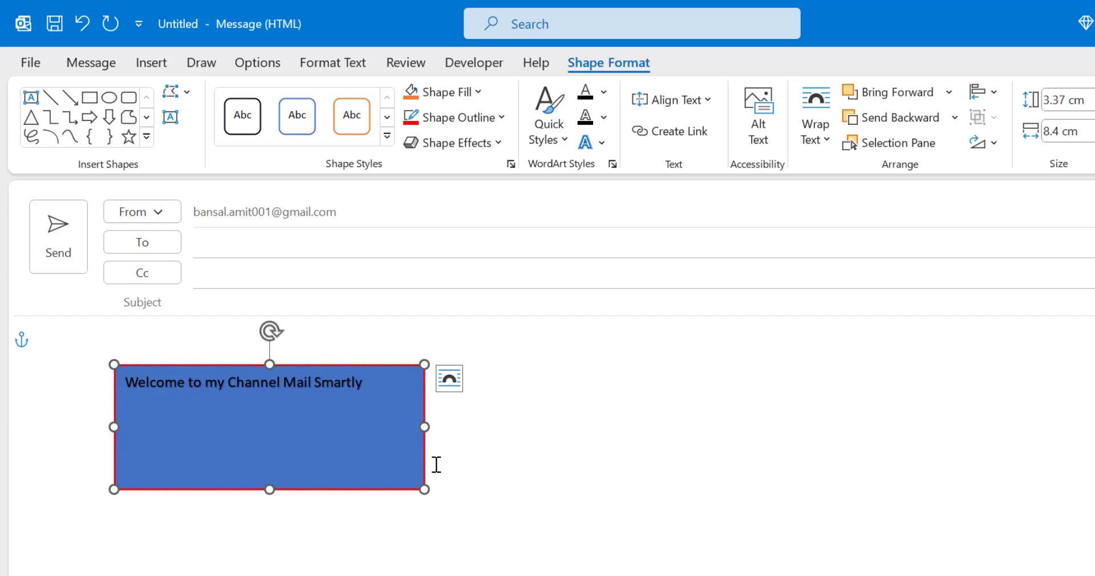
# Step: Center the text box horizontally within the message margins and view the remaining alignment options
pyautogui.click(994, 92)
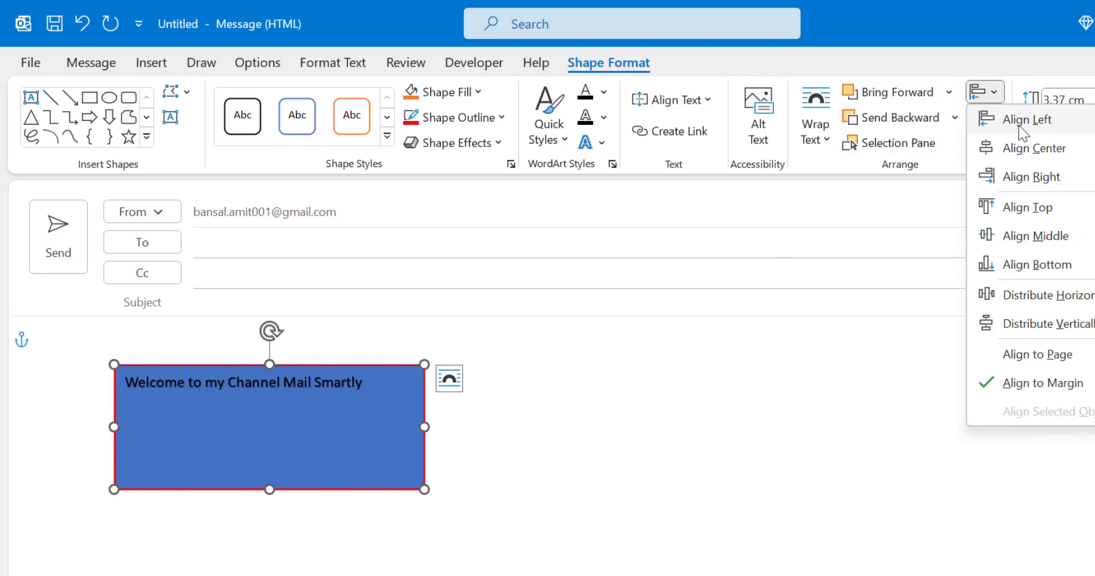
pyautogui.click(1022, 153)
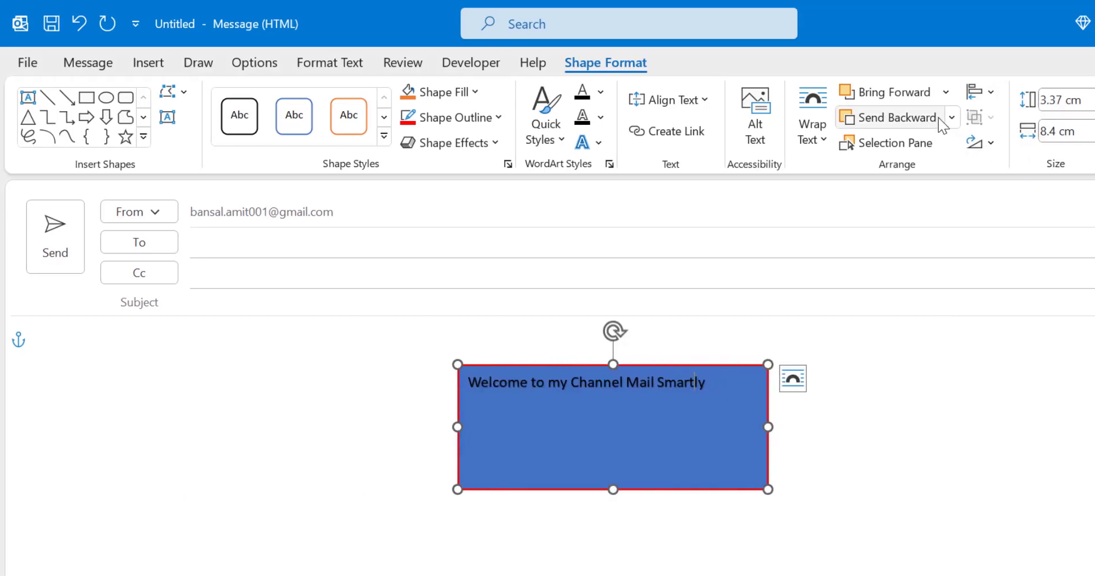
pyautogui.click(830, 92)
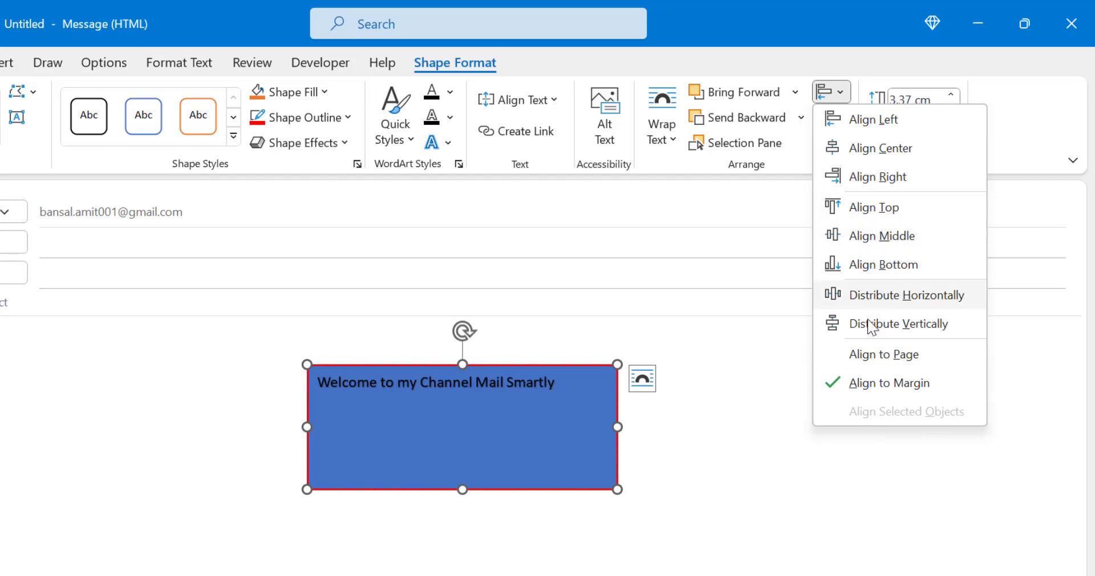
pyautogui.press('Escape')
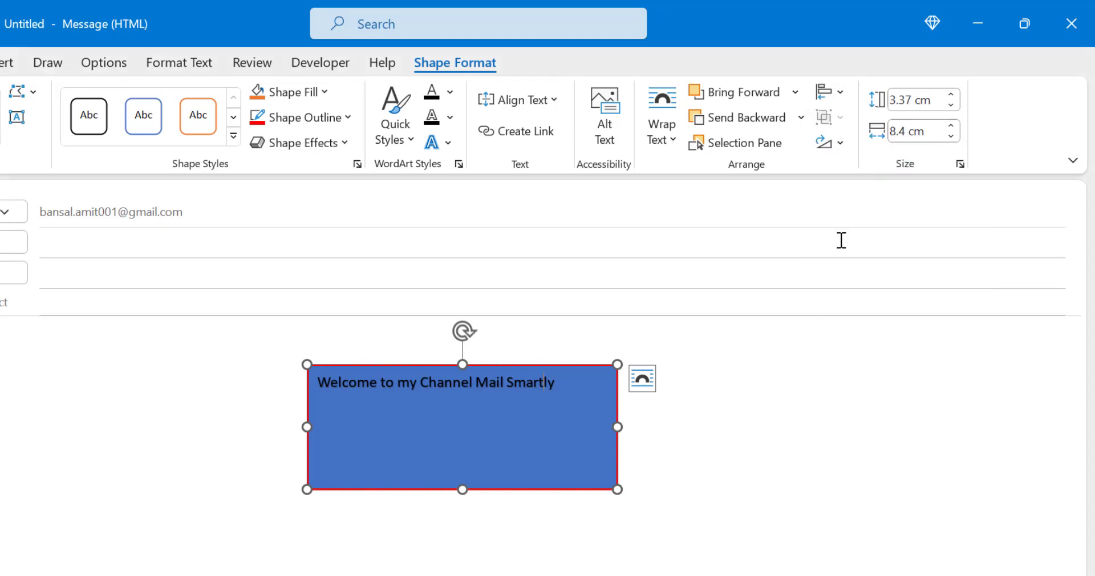
# Step: Look through the rotate and flip options and the Layout size settings for the text box
pyautogui.click(840, 143)
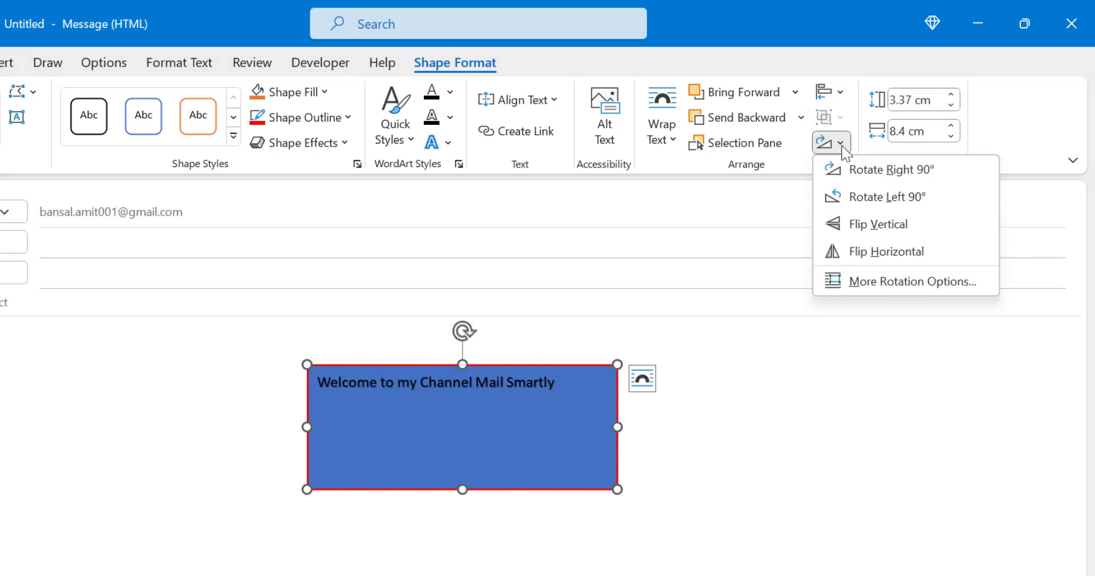
pyautogui.click(878, 179)
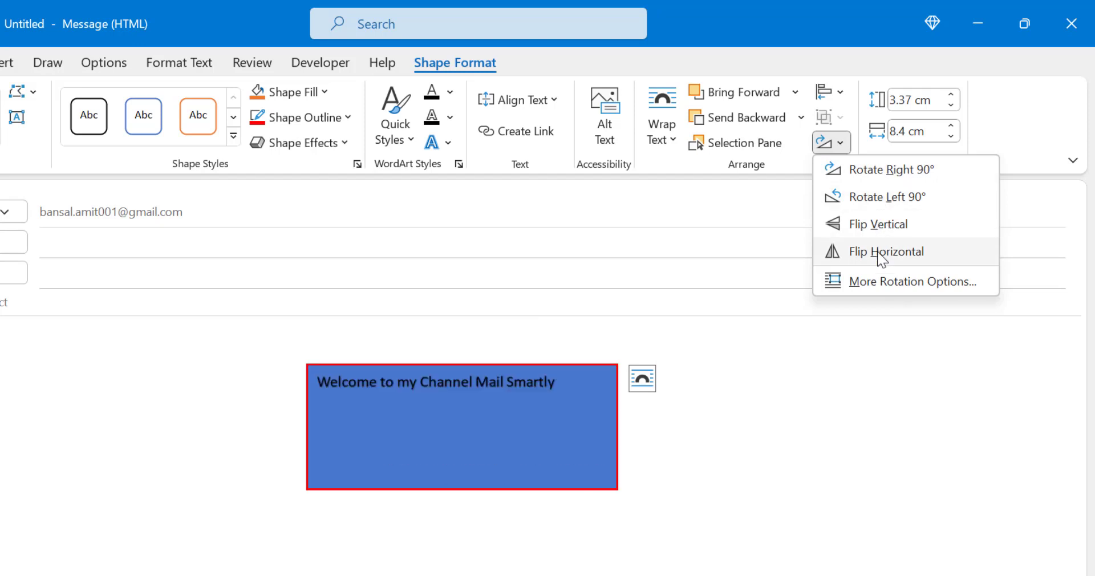
pyautogui.click(876, 285)
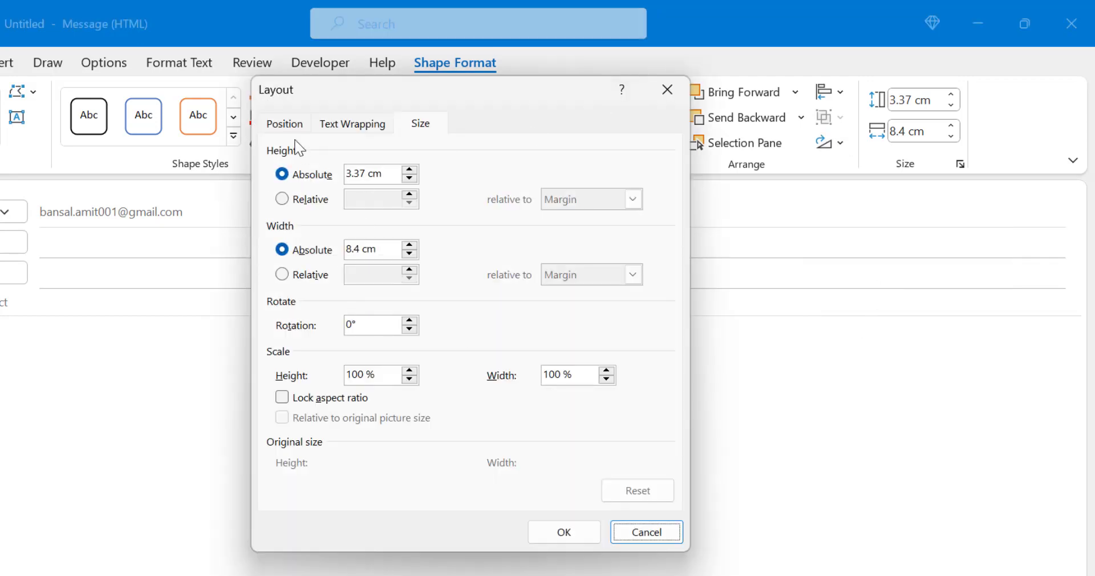
pyautogui.click(667, 89)
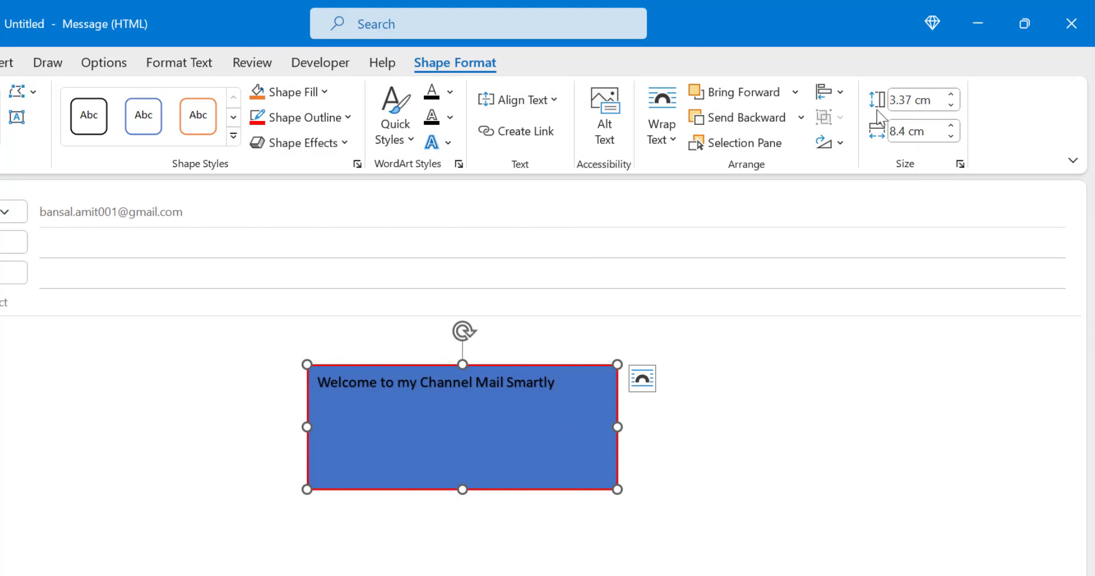
# Step: Set the text box height to 4 cm and its width to 9.4 cm
pyautogui.click(950, 94)
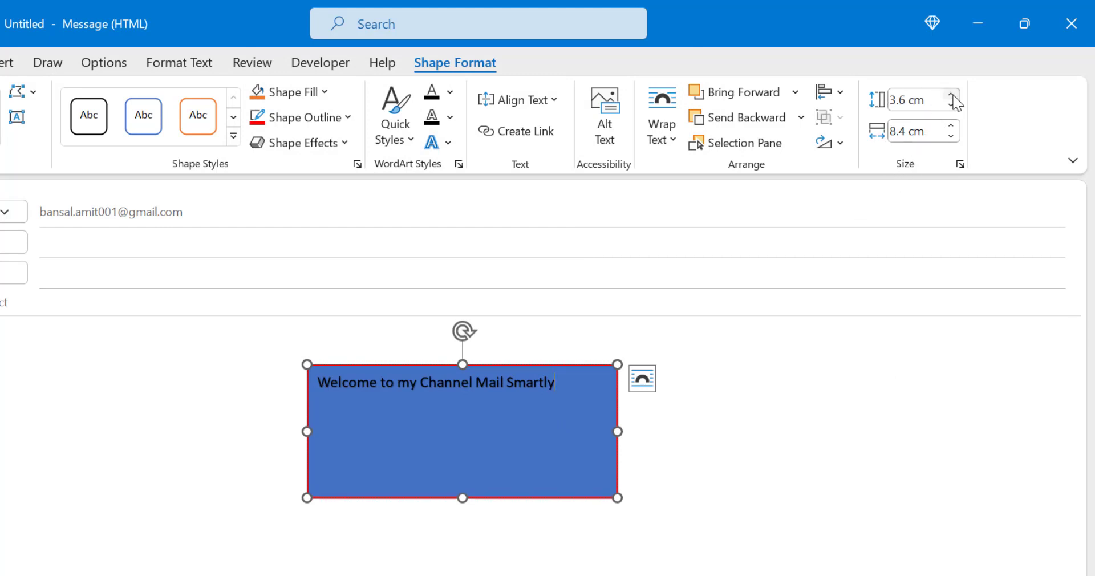
pyautogui.click(950, 94)
pyautogui.click(950, 94)
pyautogui.click(952, 126)
pyautogui.click(952, 125)
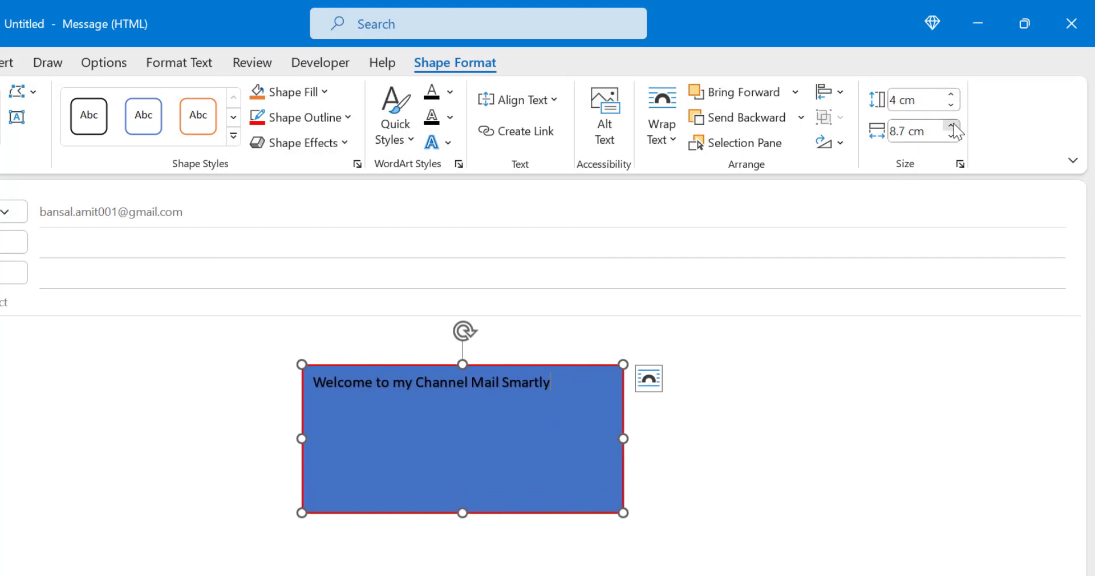
pyautogui.click(952, 126)
pyautogui.click(952, 126)
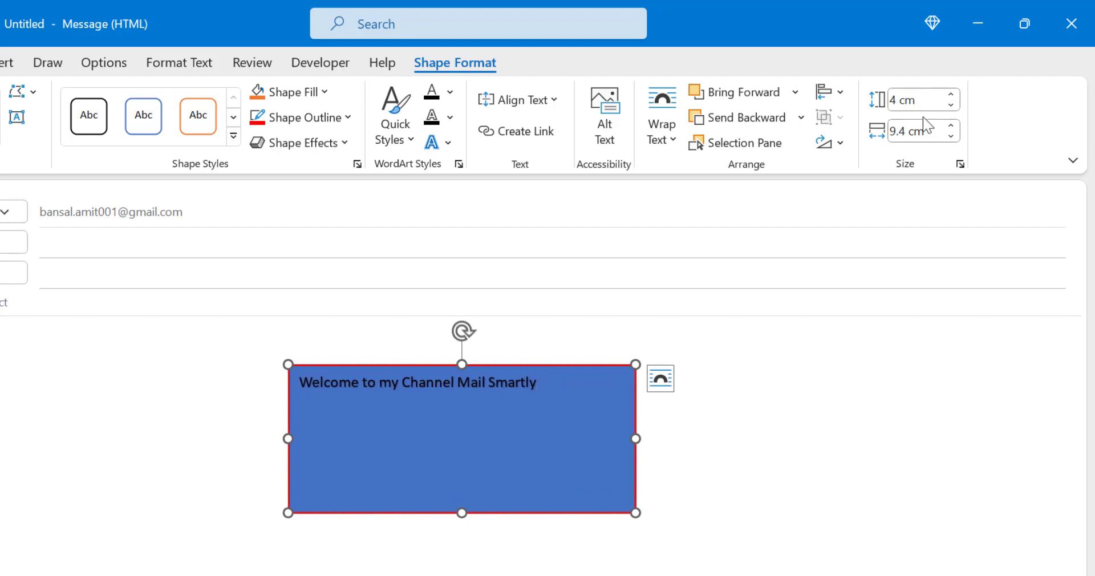
# Step: Delete the blue text box from the message body
pyautogui.click(697, 373)
pyautogui.click(532, 381)
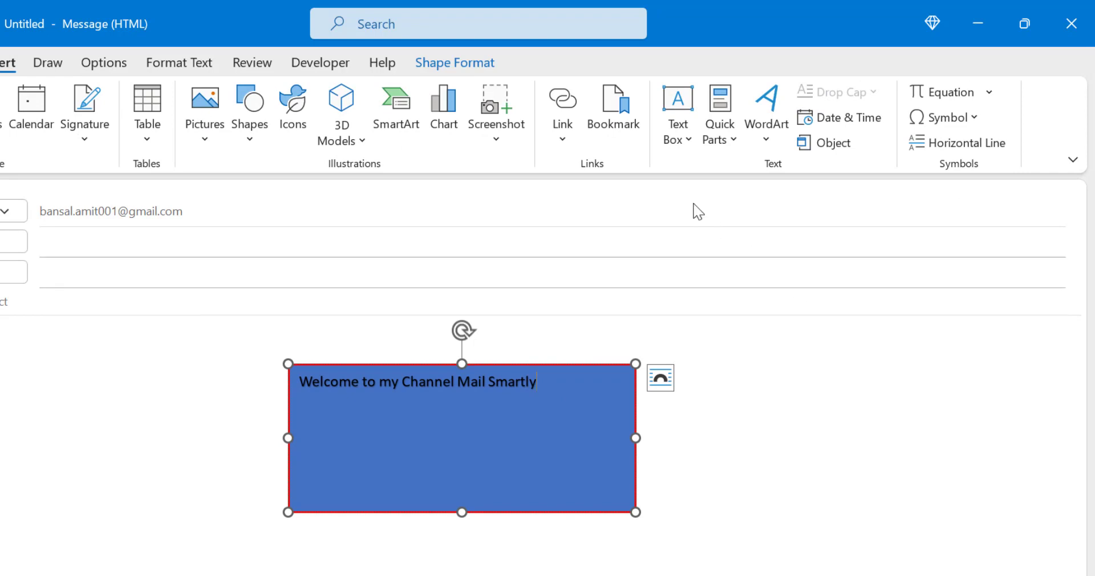
pyautogui.click(658, 187)
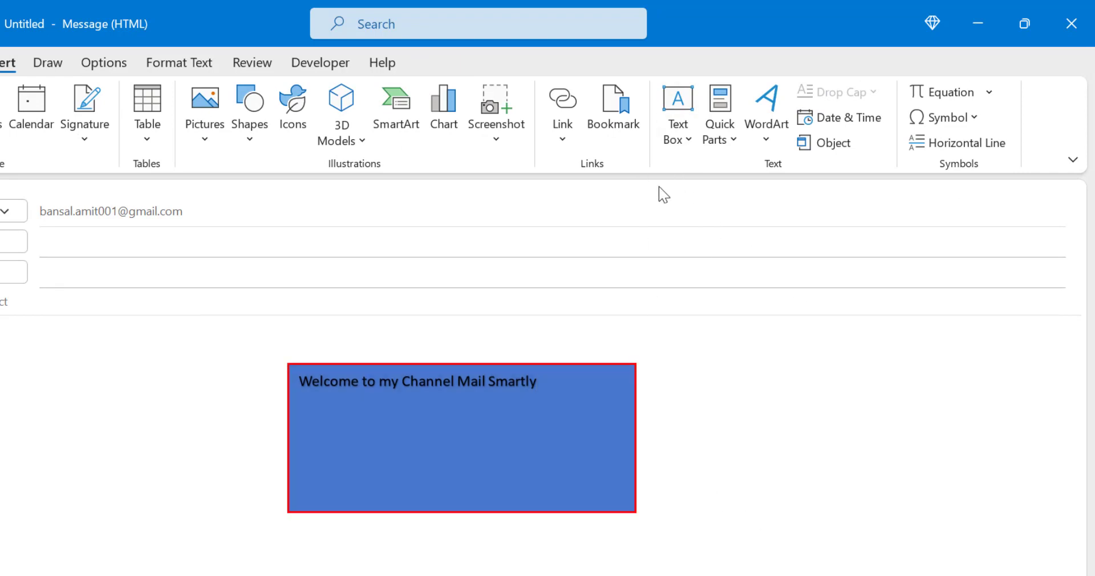
pyautogui.click(532, 464)
pyautogui.press('BackSpace')
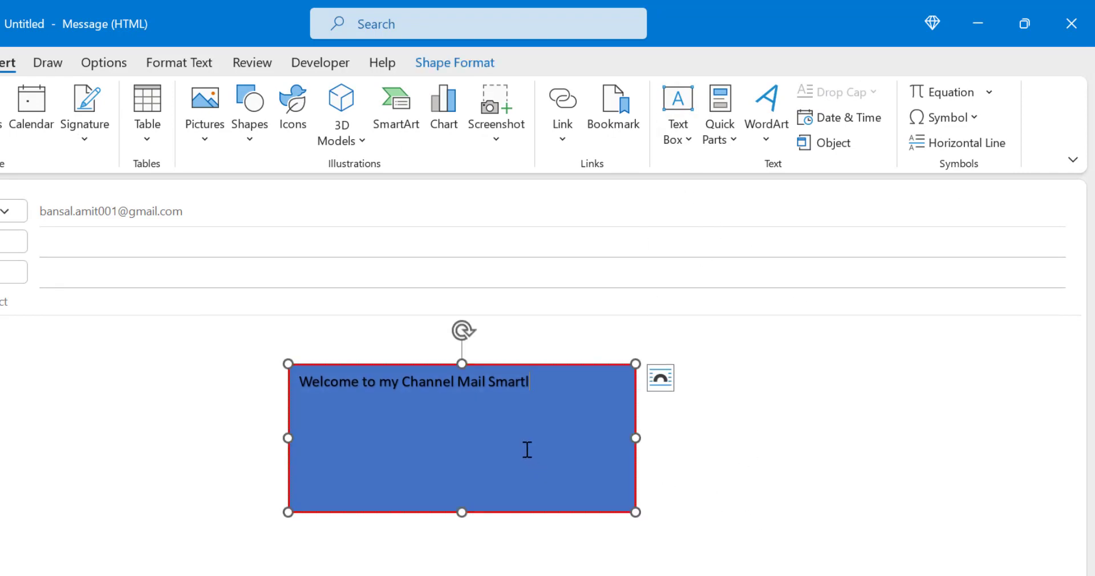
pyautogui.press('Escape')
pyautogui.press('Delete')
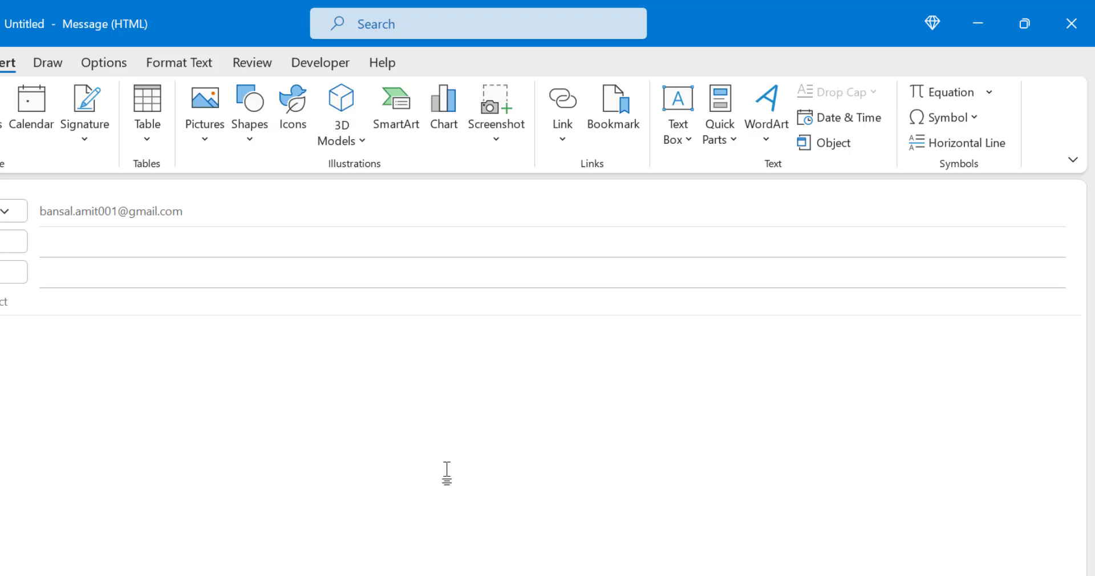
# Step: View the Quick Parts gallery and write "Welcome to My Channel Mail Smartly" in the message body
pyautogui.click(732, 140)
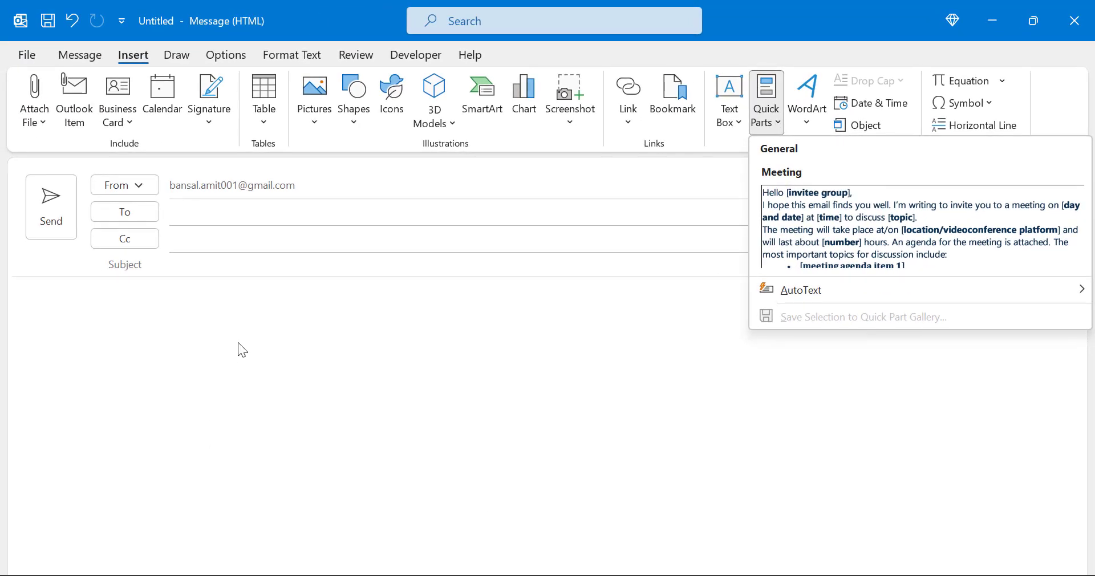
pyautogui.click(238, 344)
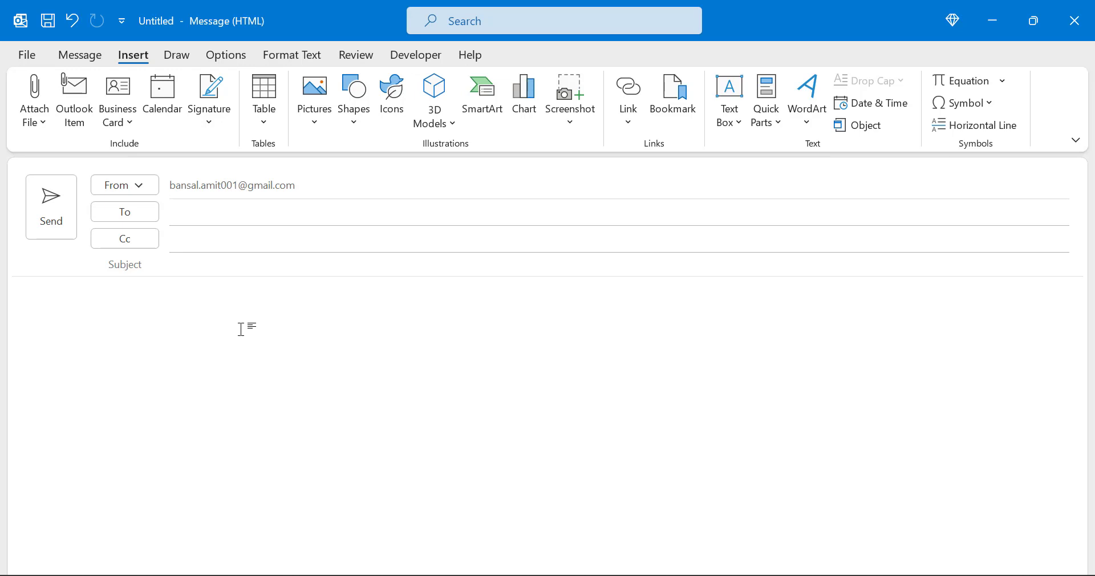
pyautogui.write('Welcoem')
pyautogui.press('BackSpace')
pyautogui.press('BackSpace')
pyautogui.press('BackSpace')
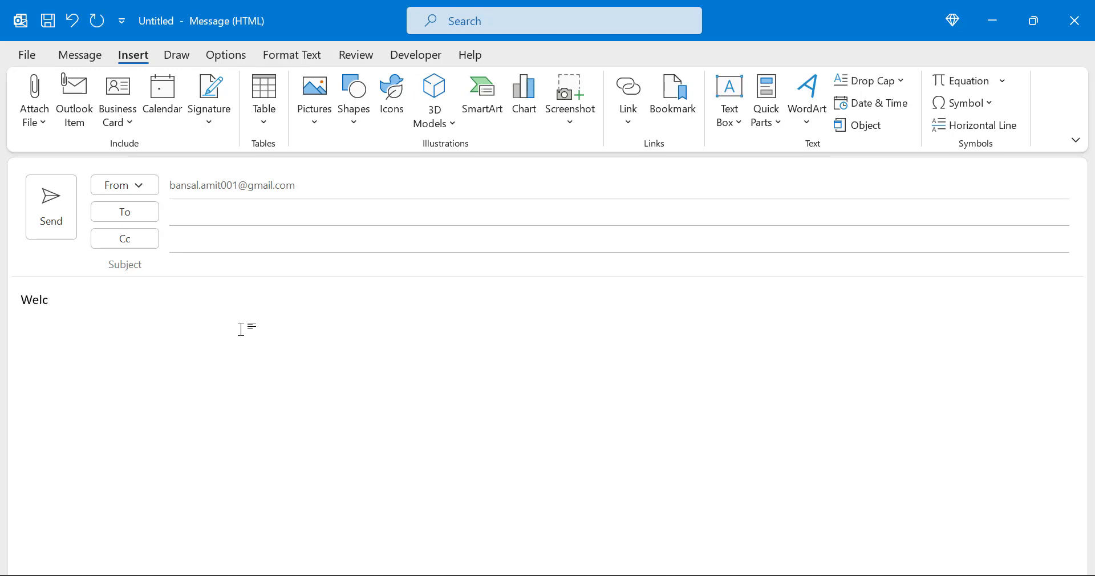
pyautogui.write('ome to')
pyautogui.press('BackSpace')
pyautogui.write('to My Channel Mail Smartly')
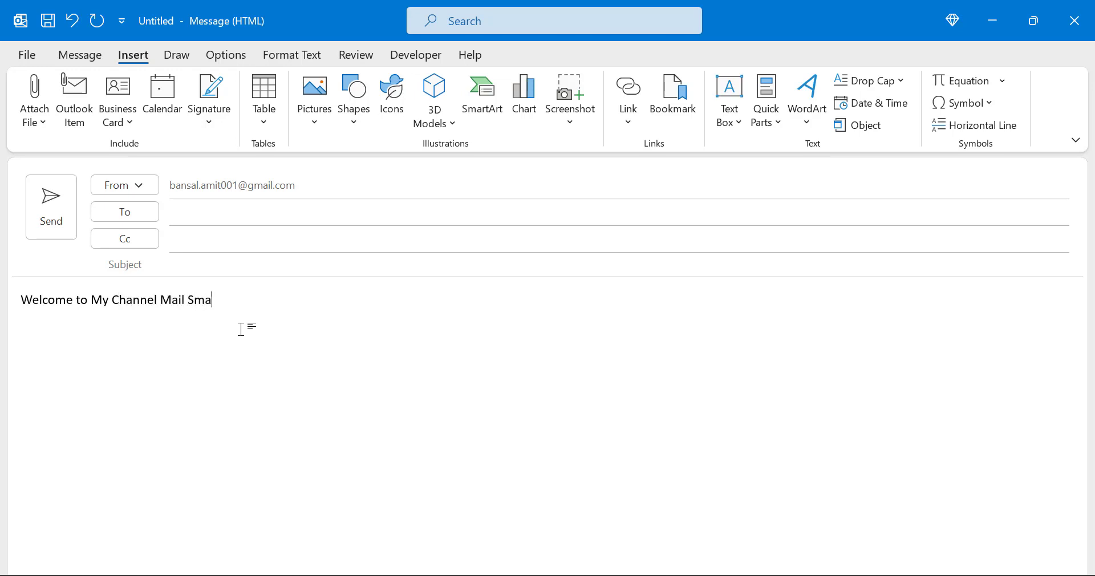
# Step: Start saving the line "Welcome to My Channel Mail Smartly" as building block "Welcome to" in the Quick Parts gallery, category General
pyautogui.tripleClick(276, 301)
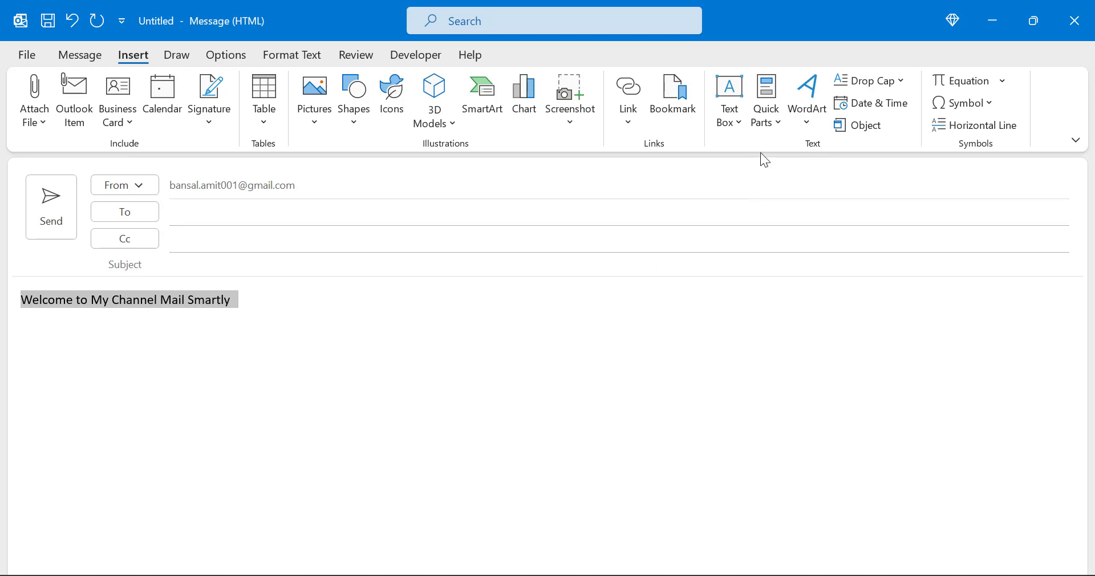
pyautogui.click(769, 127)
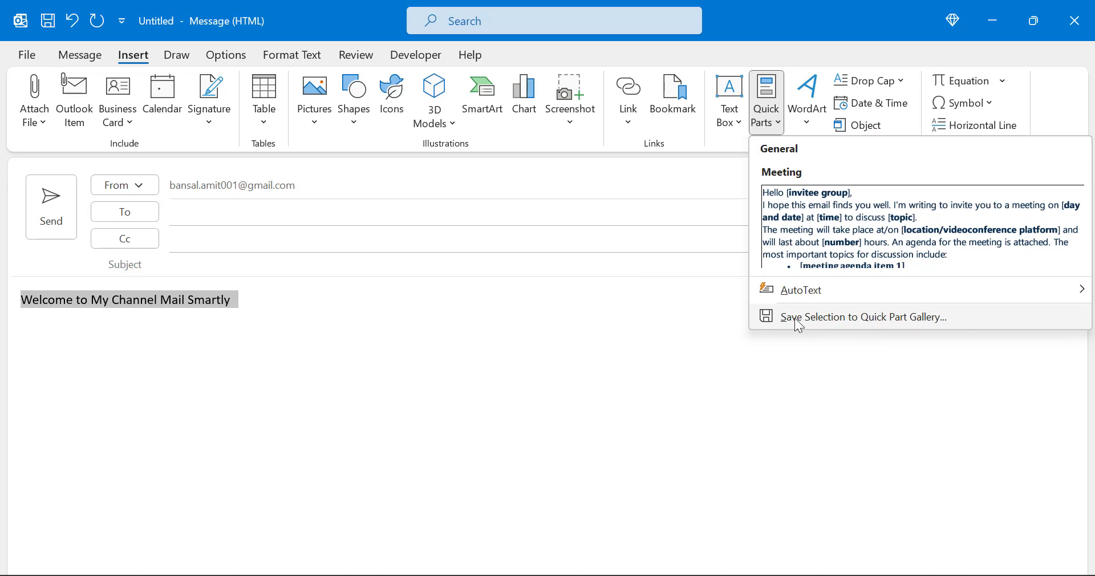
pyautogui.click(795, 316)
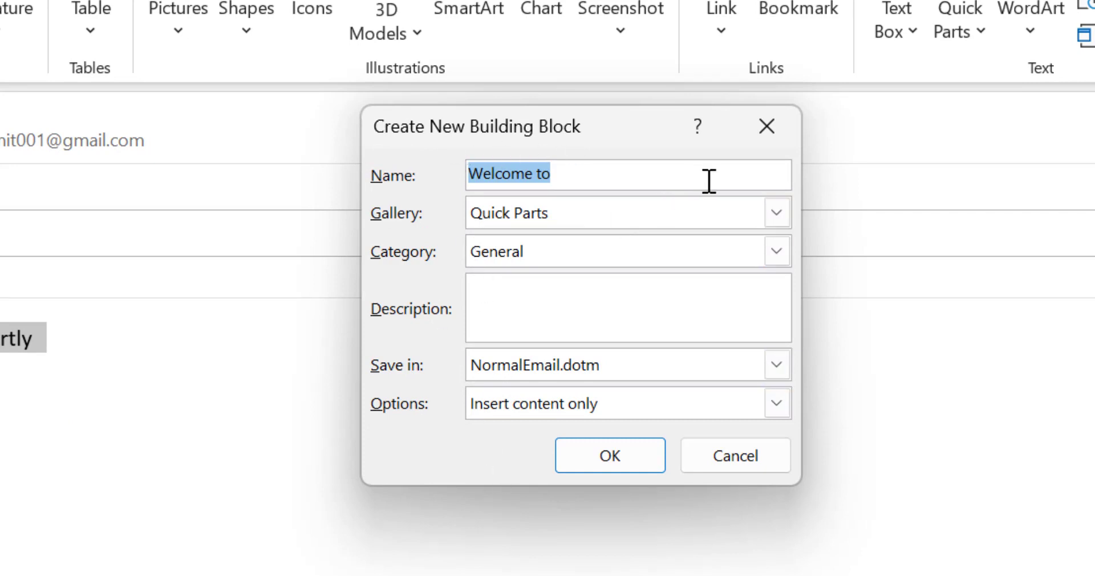
pyautogui.click(776, 213)
pyautogui.click(776, 215)
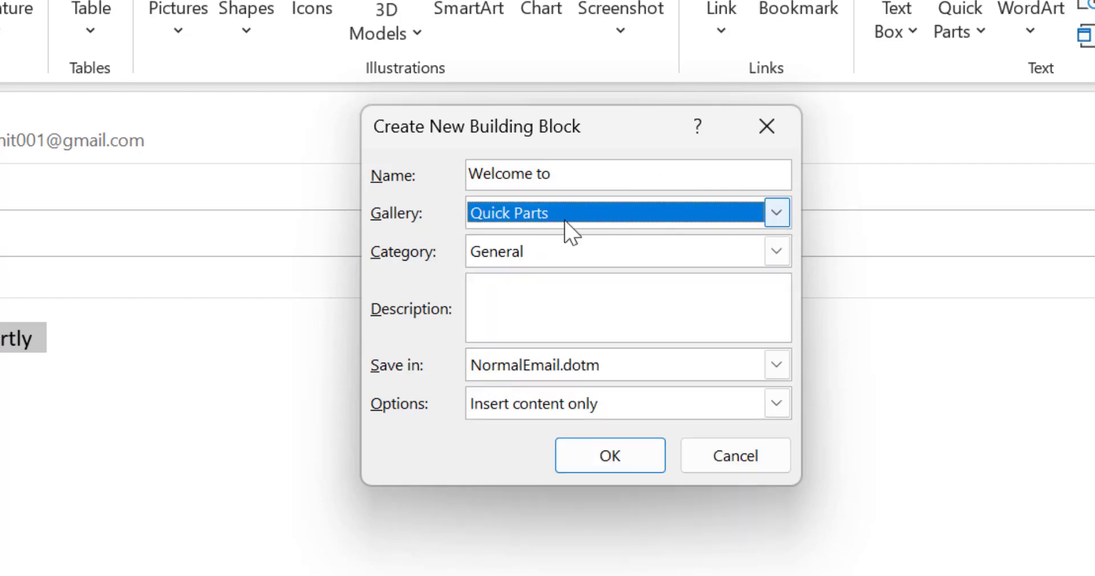
pyautogui.click(661, 257)
pyautogui.click(662, 257)
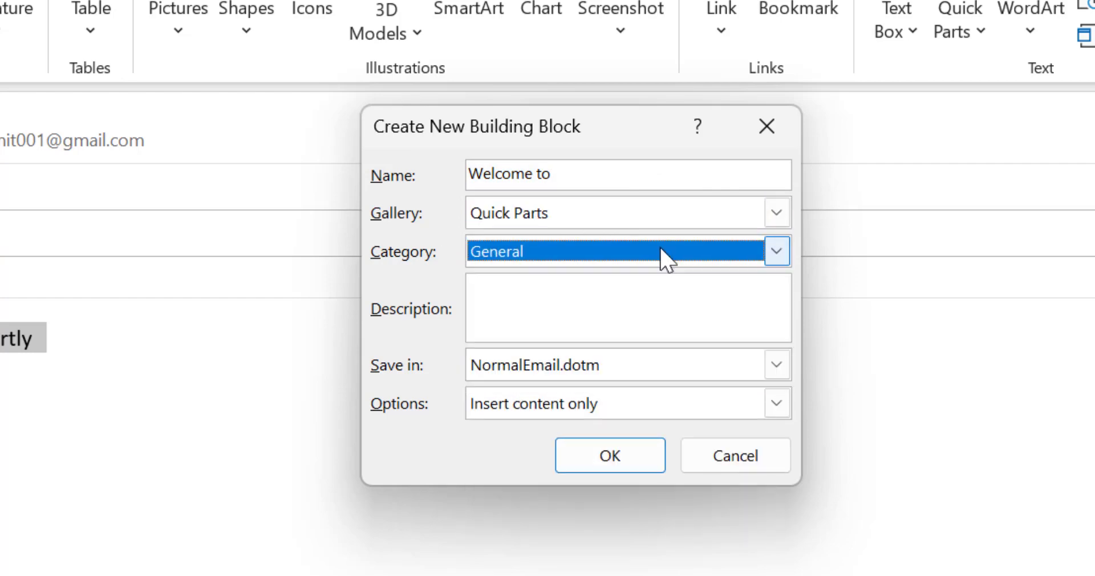
# Step: Create the building block with no description, saved in NormalEmail.dotm with the option Insert content only
pyautogui.click(533, 298)
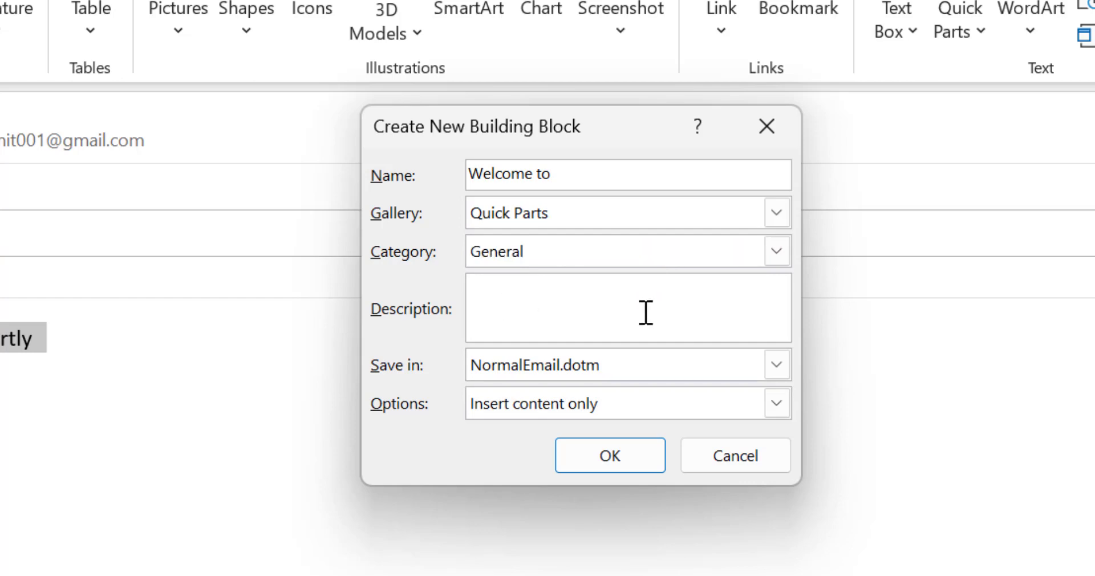
pyautogui.click(699, 376)
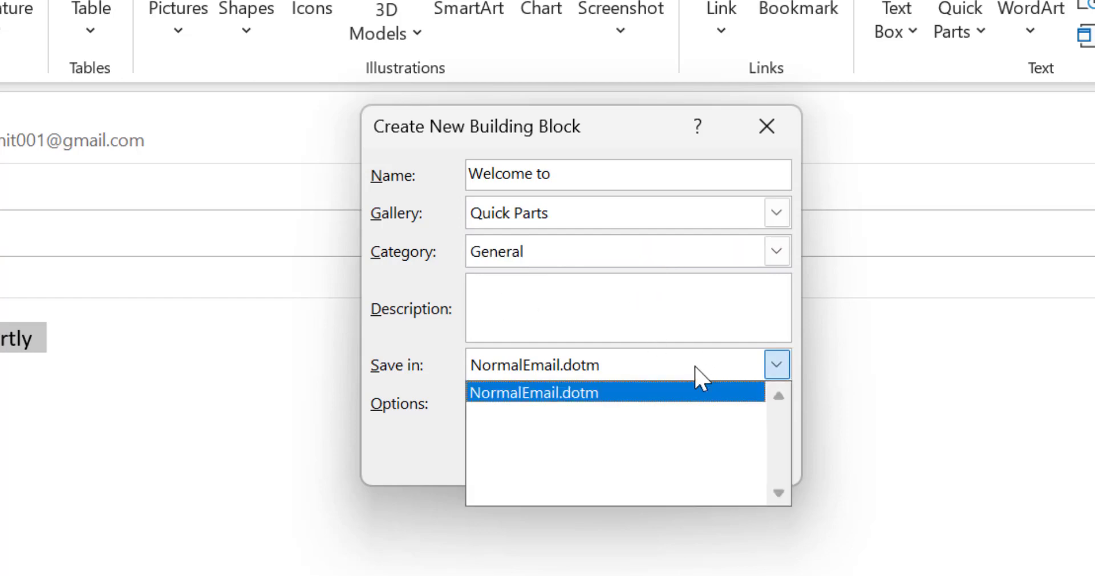
pyautogui.click(694, 365)
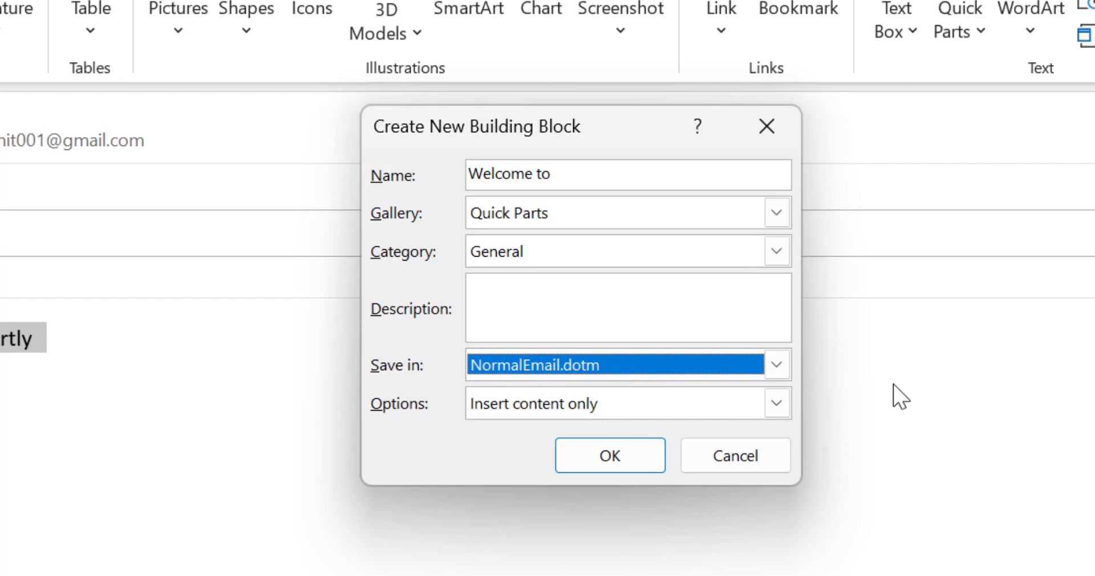
pyautogui.click(658, 404)
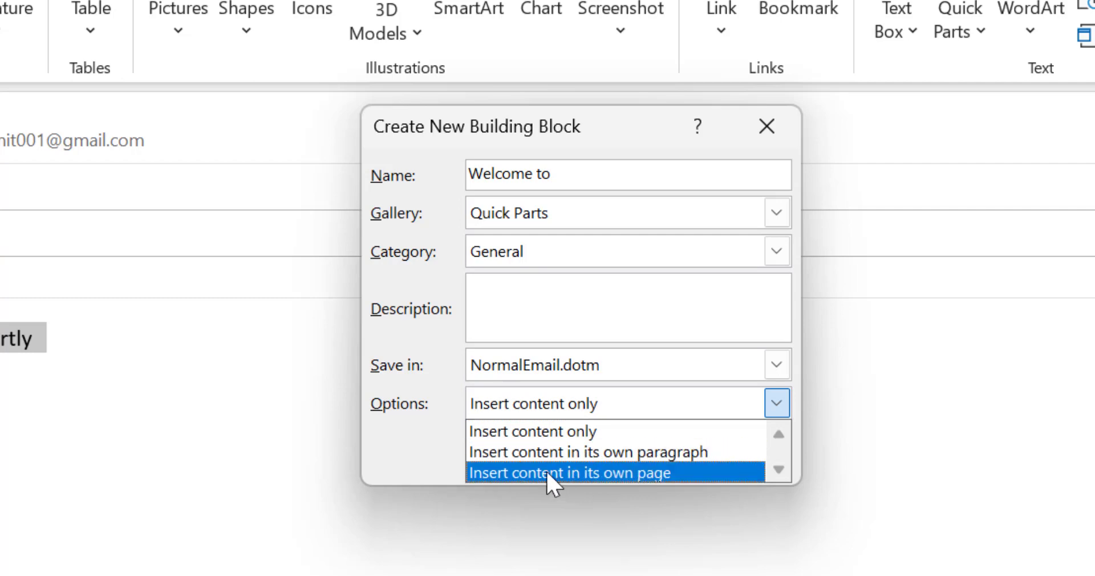
pyautogui.click(667, 431)
pyautogui.click(904, 450)
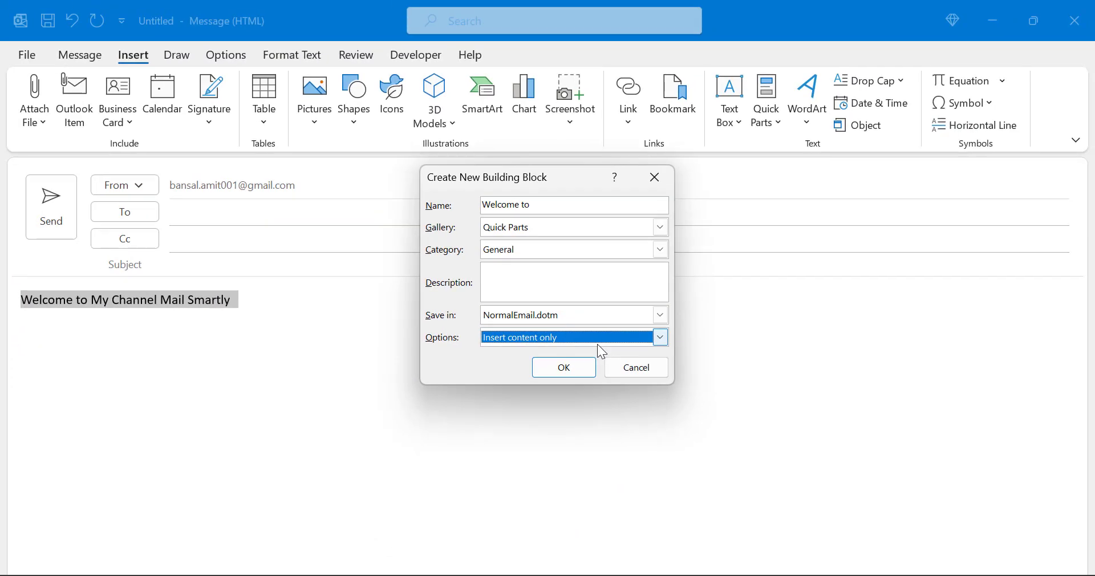
pyautogui.click(563, 366)
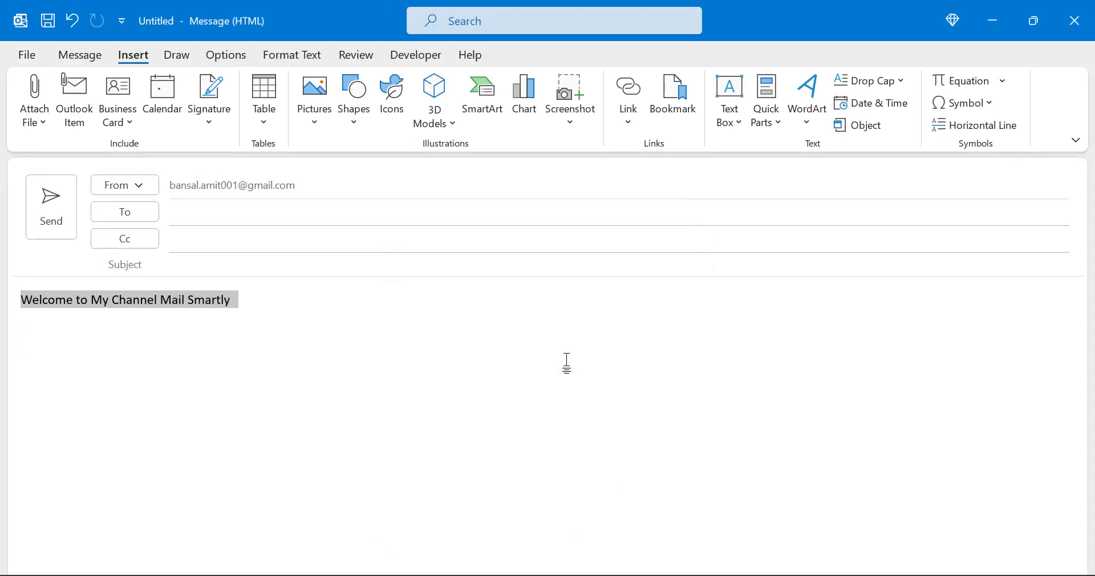
# Step: Add a new line below the welcome text and check the Quick Parts gallery for the saved entry
pyautogui.click(649, 331)
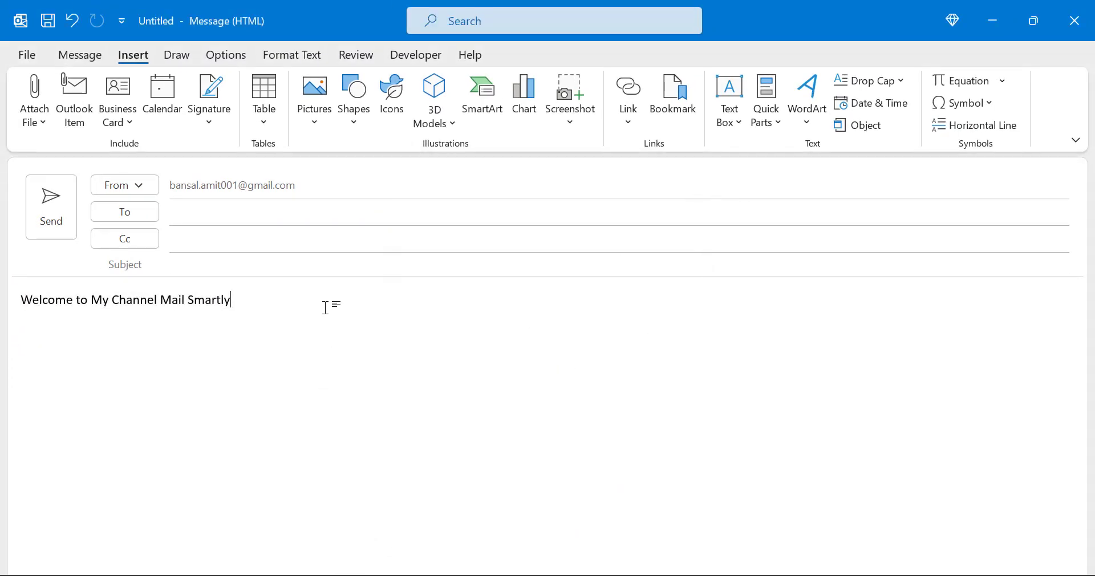
pyautogui.press('Return')
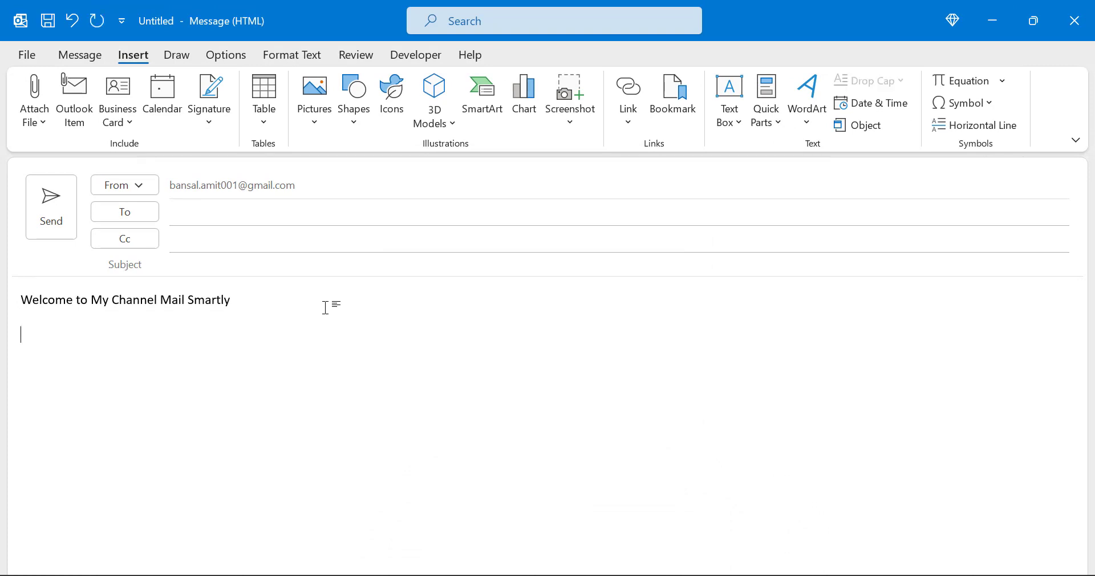
pyautogui.click(779, 123)
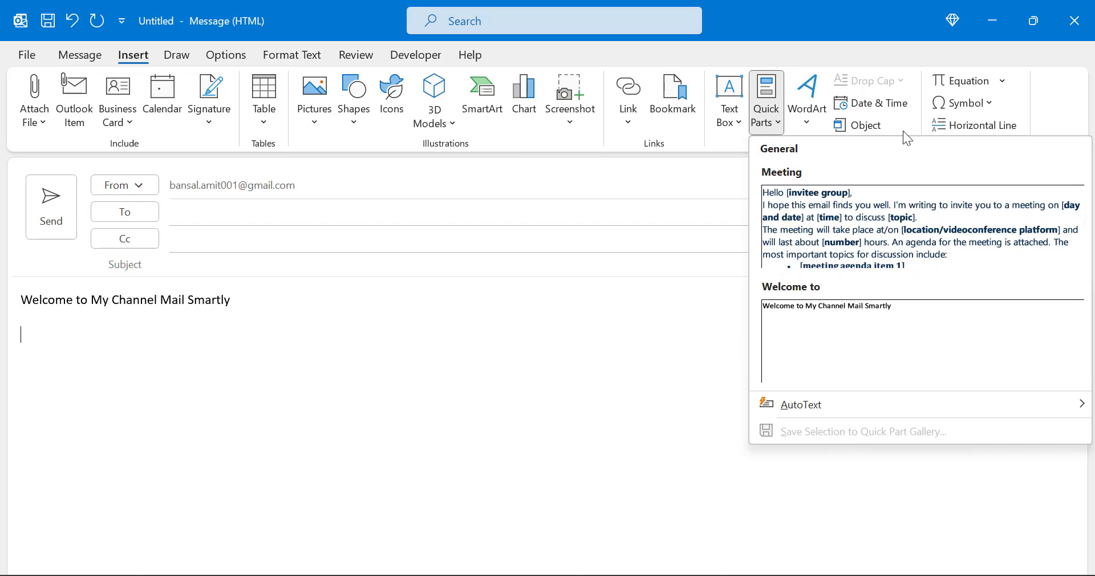
pyautogui.click(682, 369)
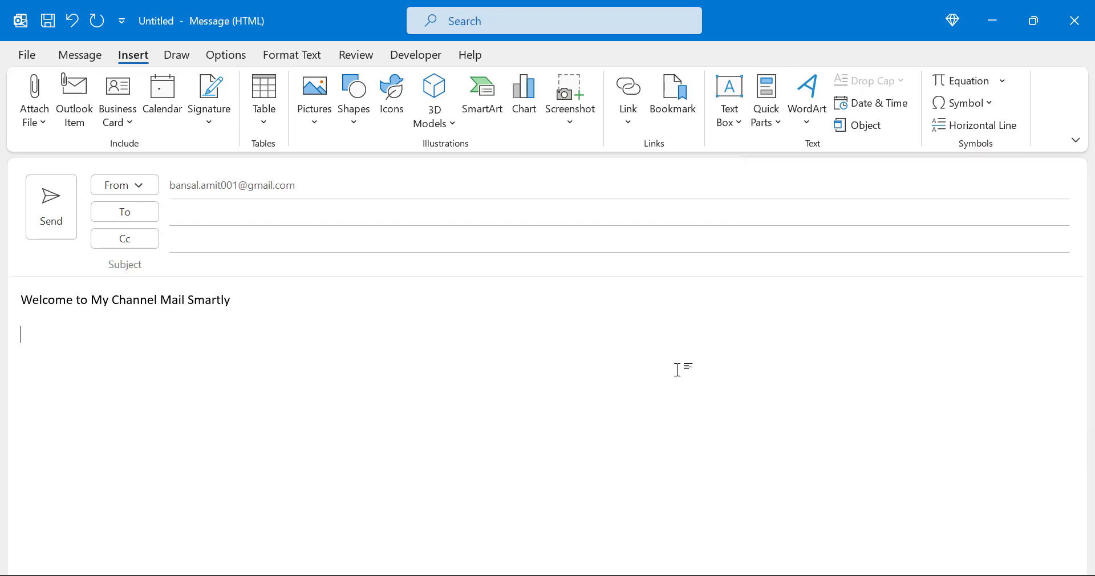
# Step: Add Quick Parts to the Quick Access Toolbar and use it to insert the saved "Welcome to" entry below the first line
pyautogui.rightClick(776, 121)
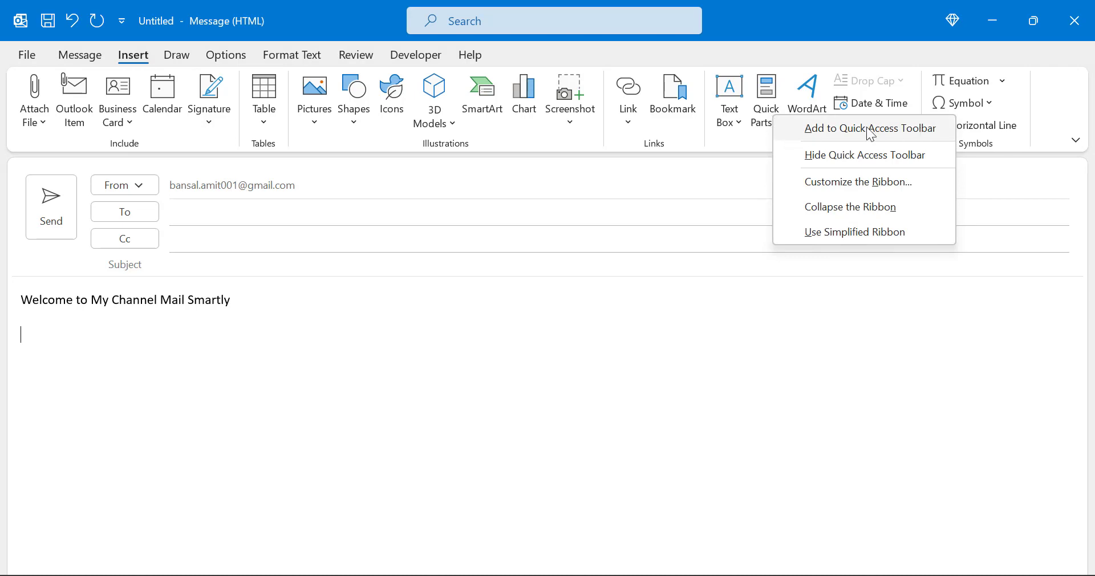
pyautogui.press('Escape')
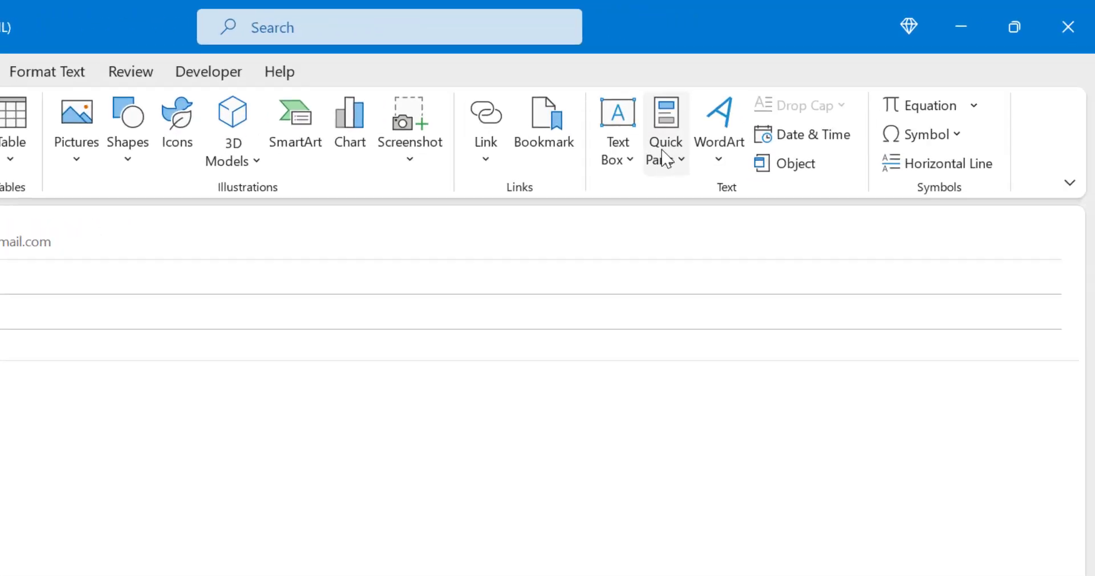
pyautogui.rightClick(603, 181)
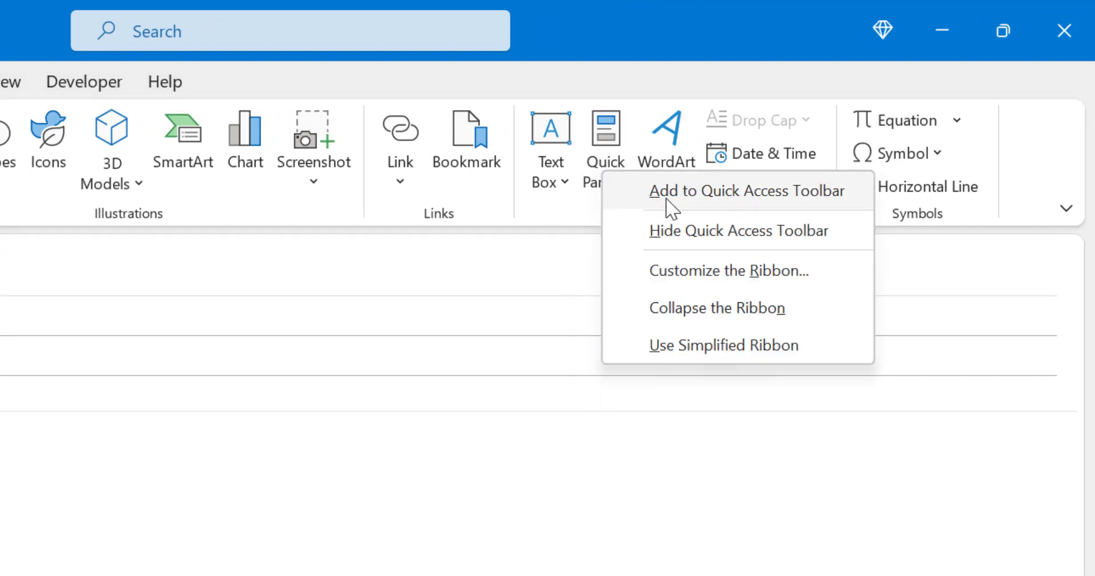
pyautogui.click(792, 196)
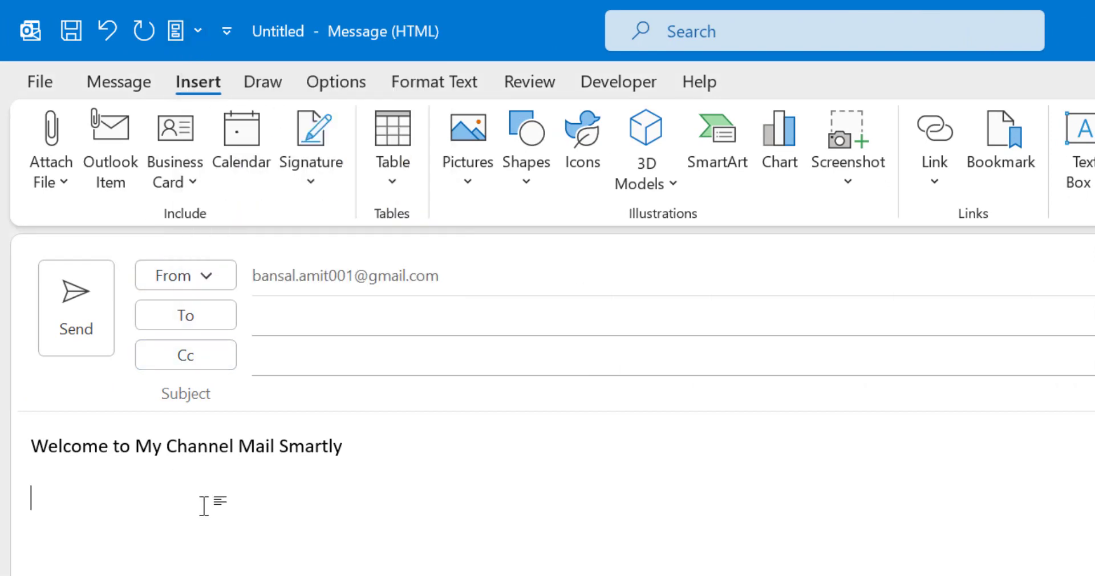
pyautogui.click(197, 30)
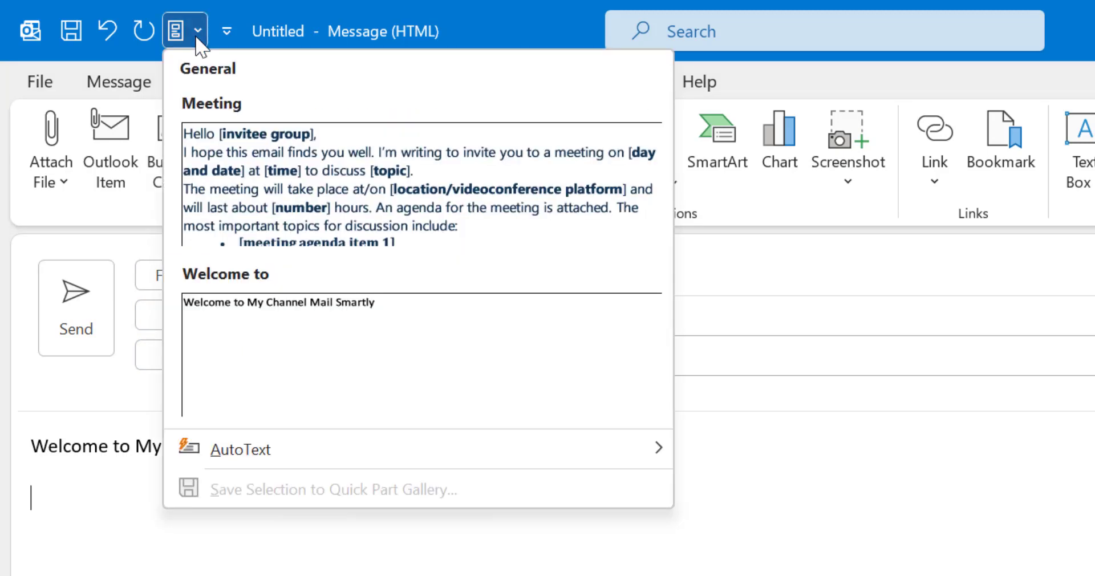
pyautogui.click(281, 352)
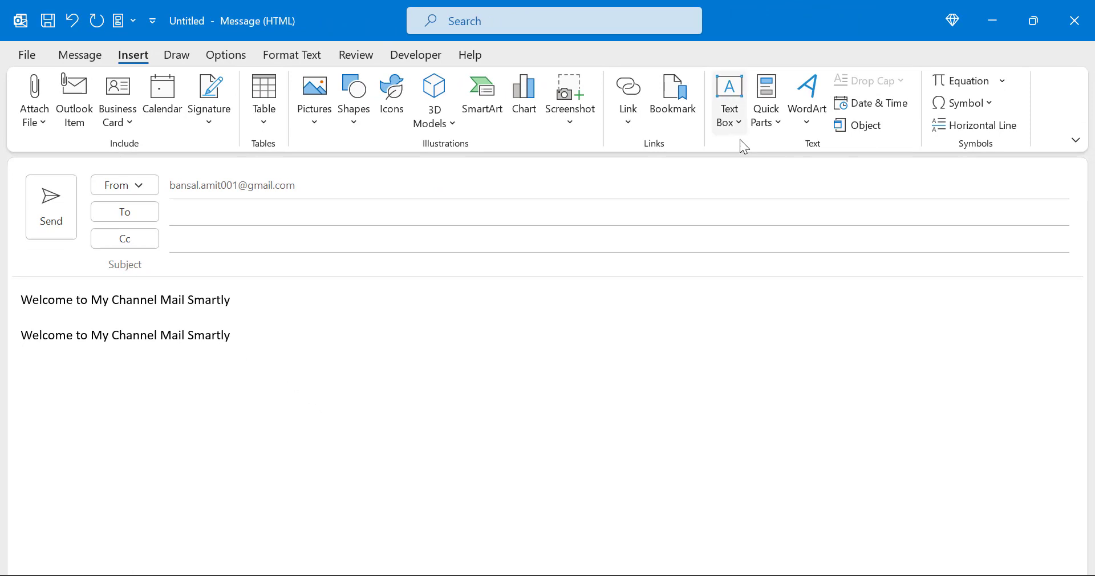
# Step: Convert the second "Welcome to My Channel Mail Smartly" line to WordArt with the style Fill: Black, Text color 1; Shadow
pyautogui.click(809, 120)
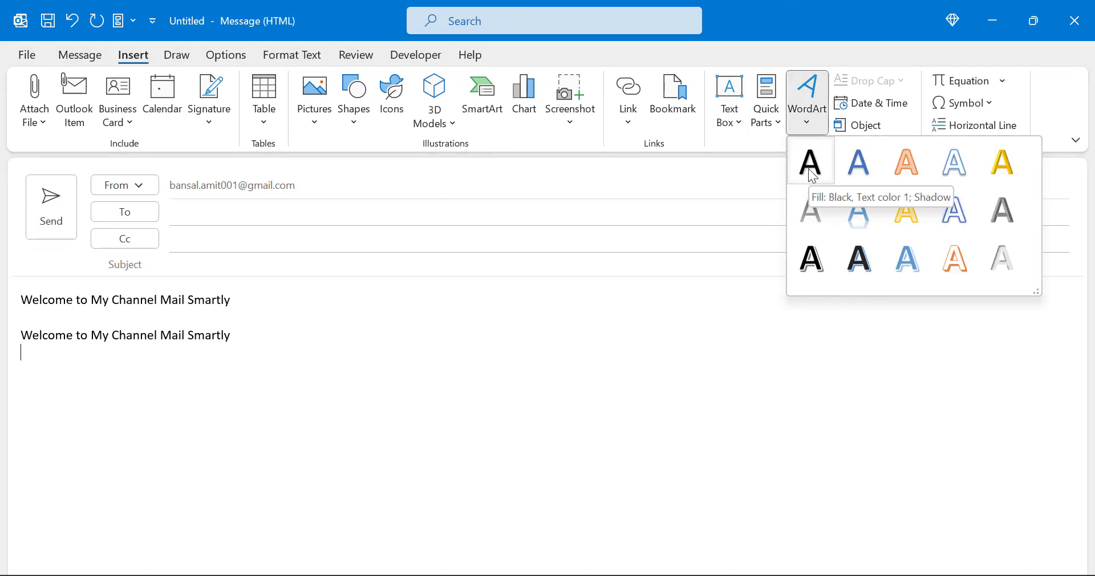
pyautogui.click(247, 322)
pyautogui.moveTo(23, 317); pyautogui.dragTo(284, 354)
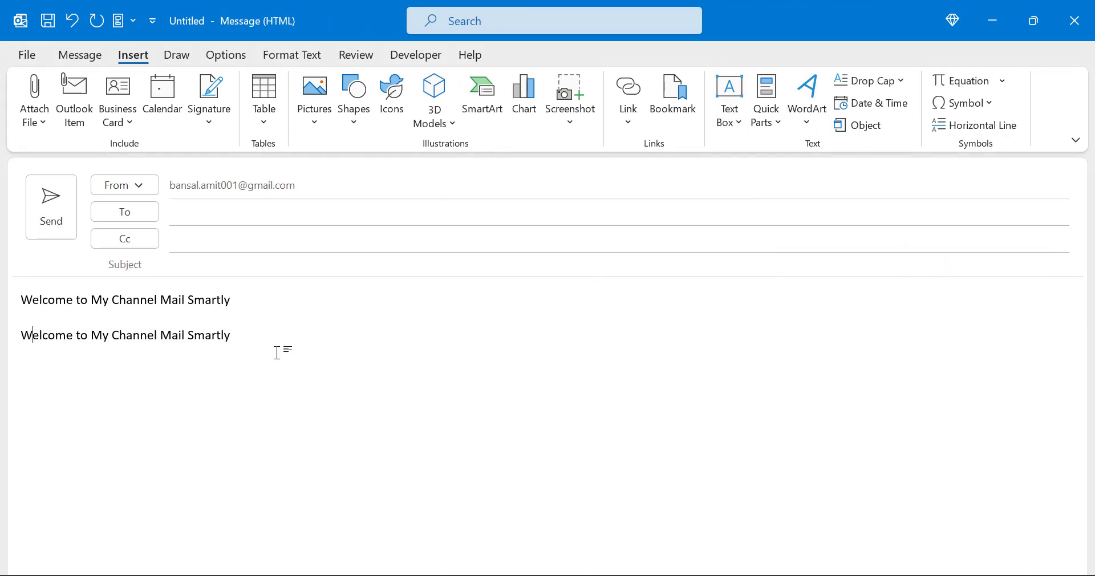
pyautogui.click(806, 115)
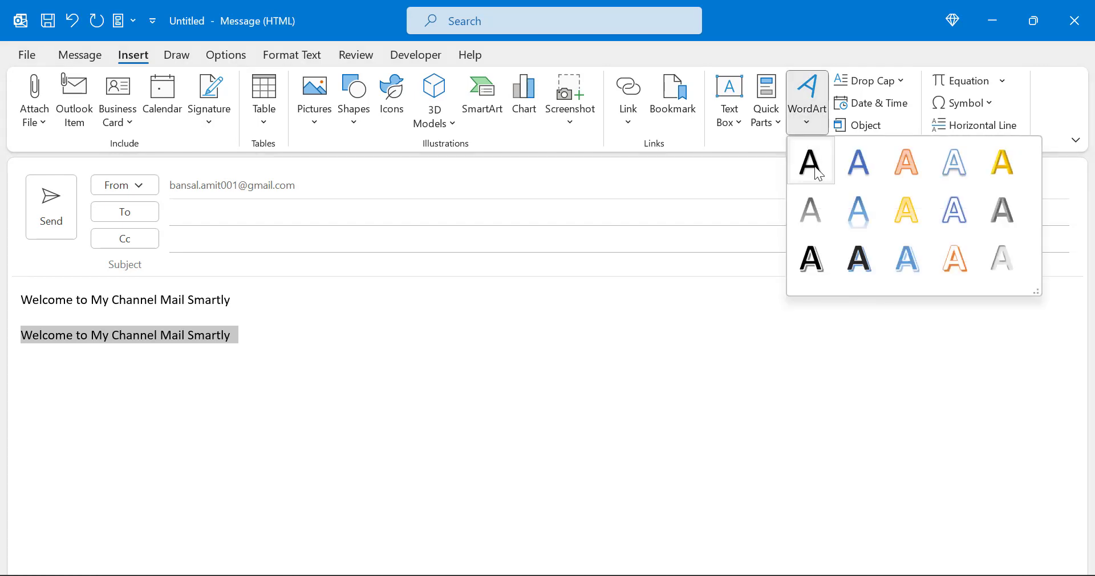
pyautogui.click(814, 167)
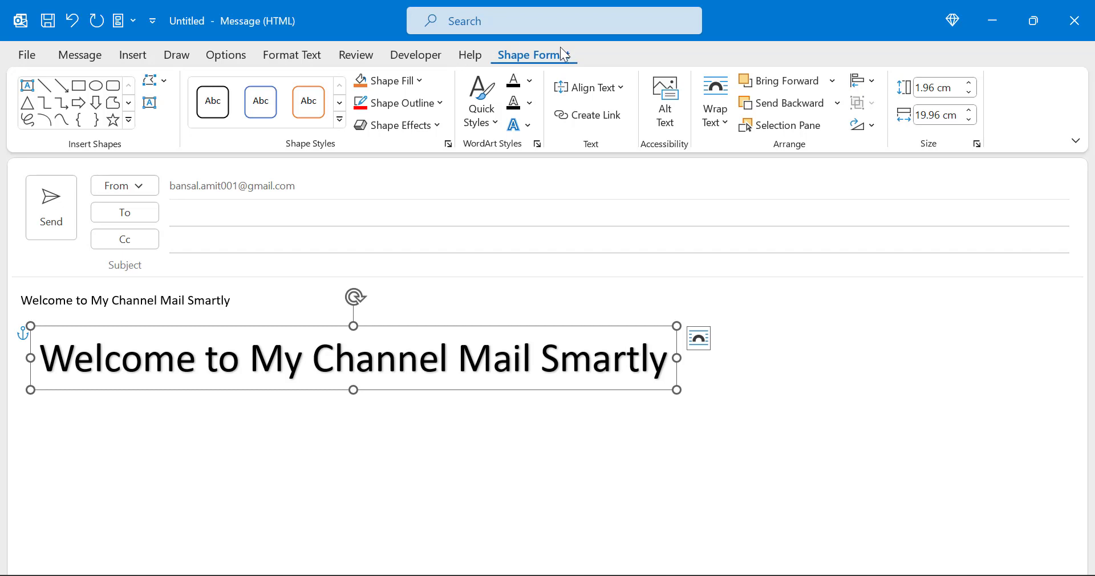
pyautogui.click(744, 361)
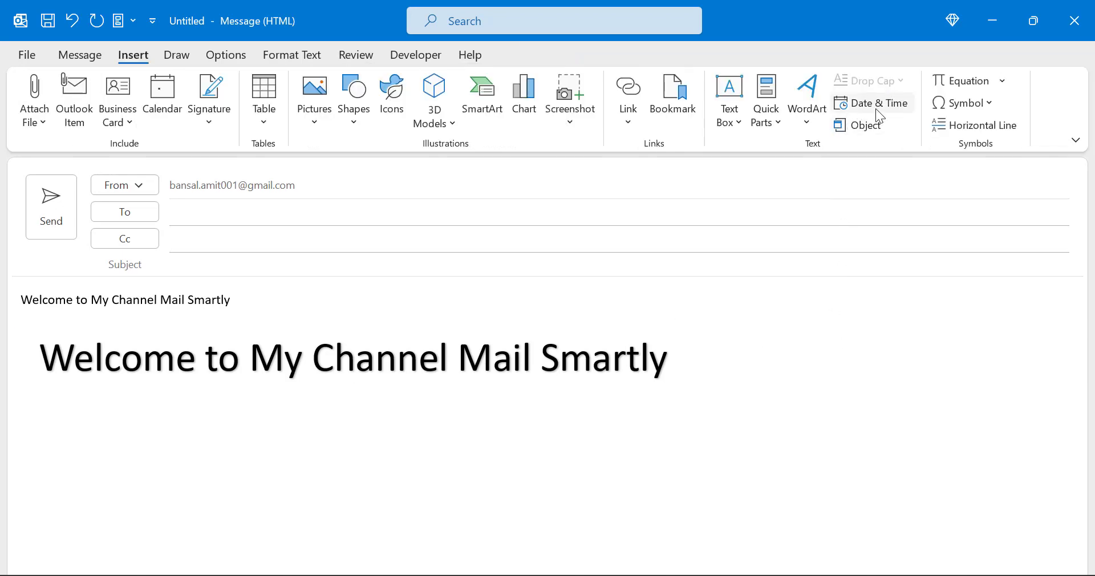
# Step: Insert the date at the end of the first welcome line in the format "Monday, 12 June 2023"
pyautogui.click(783, 394)
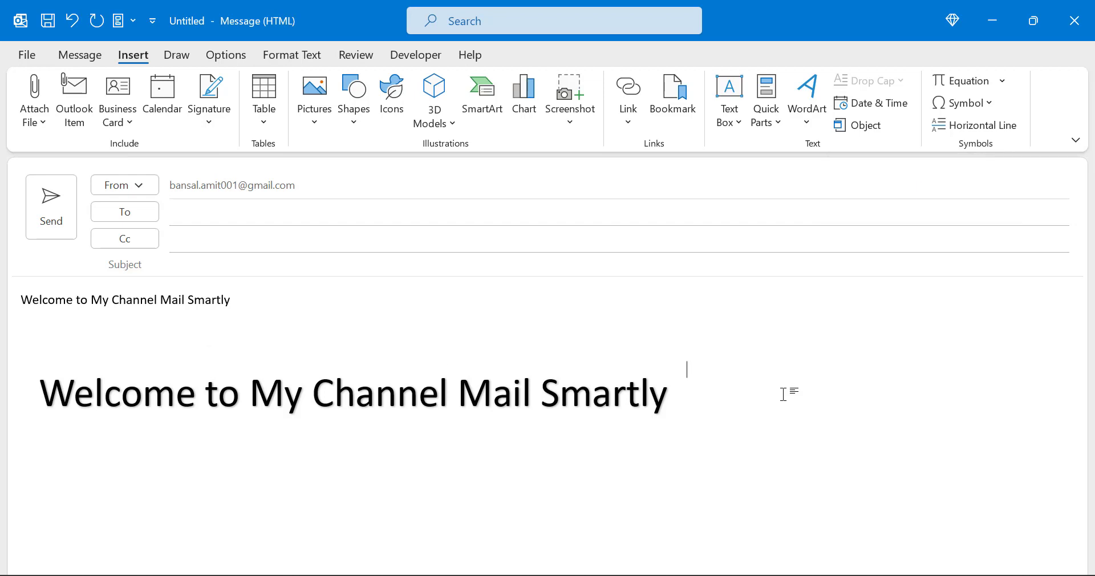
pyautogui.click(309, 303)
pyautogui.click(891, 110)
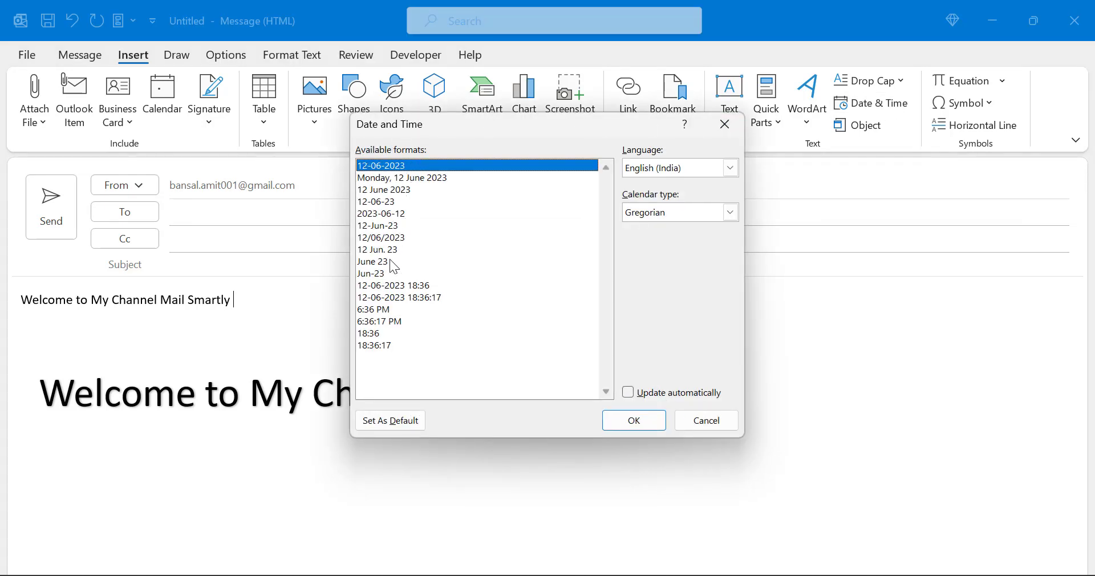
pyautogui.click(413, 178)
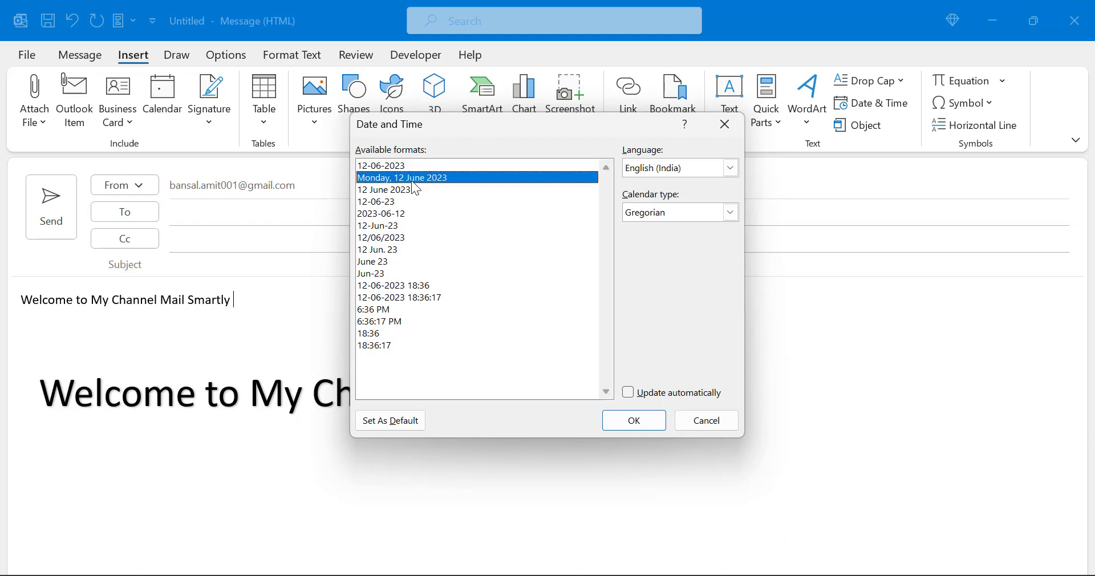
pyautogui.click(634, 421)
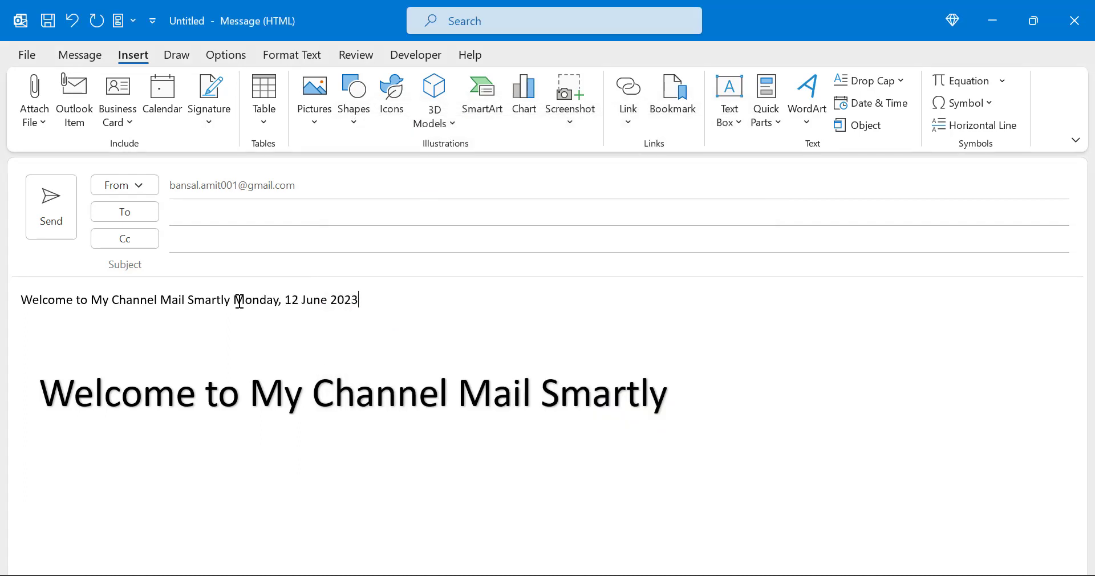
pyautogui.moveTo(239, 301); pyautogui.dragTo(369, 311)
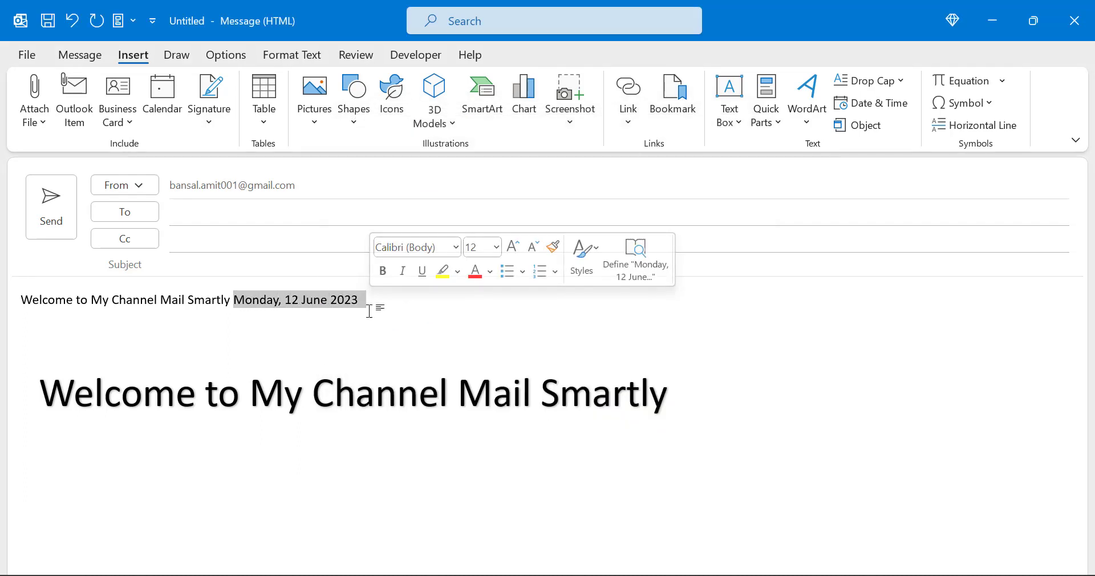
pyautogui.click(368, 311)
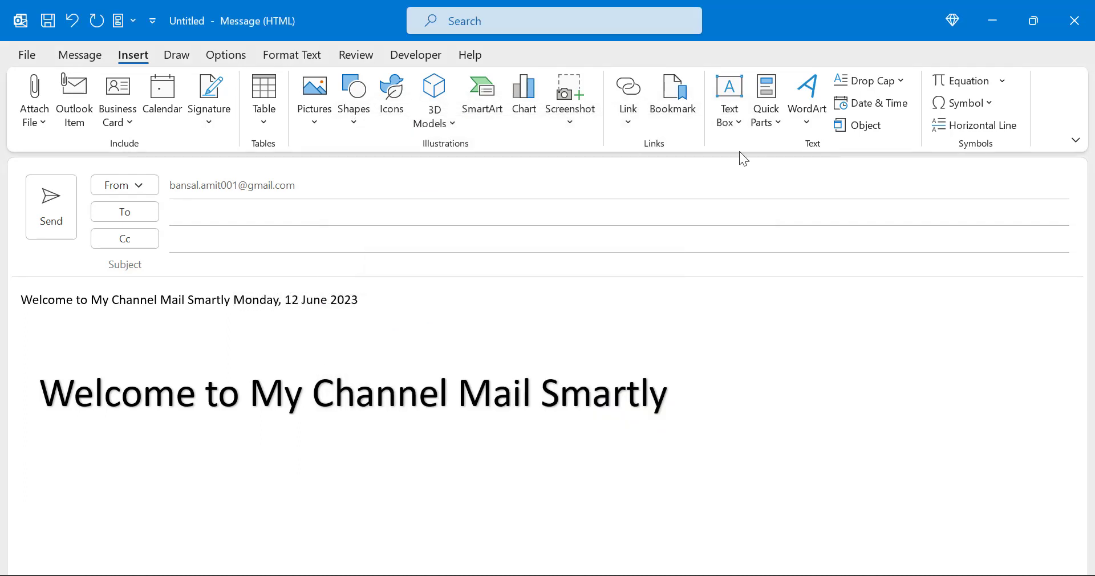
pyautogui.click(900, 112)
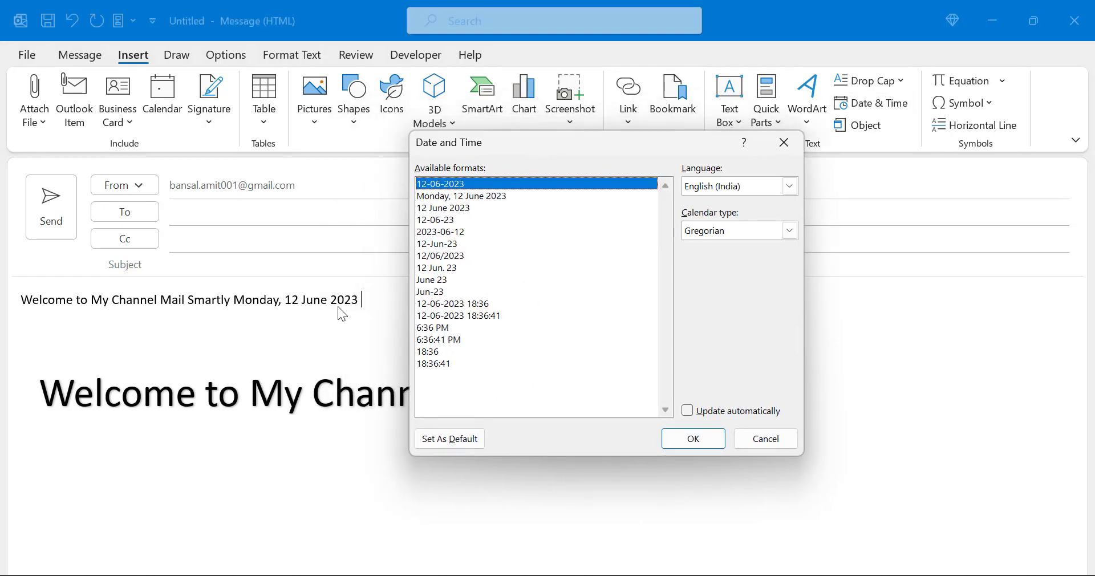
pyautogui.click(461, 318)
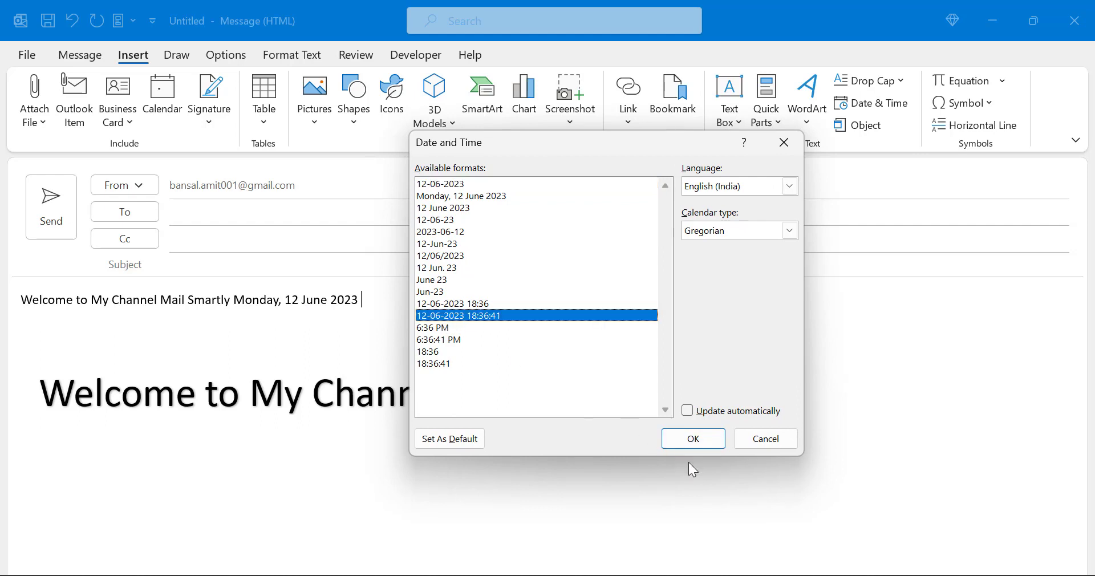
pyautogui.click(688, 444)
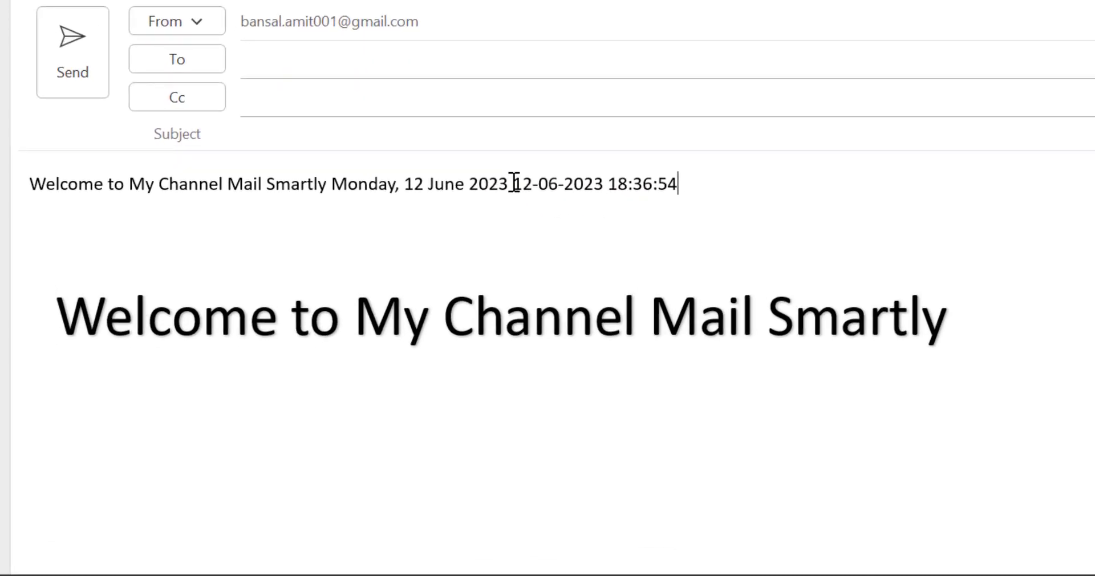
pyautogui.moveTo(362, 300); pyautogui.dragTo(431, 305)
pyautogui.moveTo(635, 177); pyautogui.dragTo(696, 173)
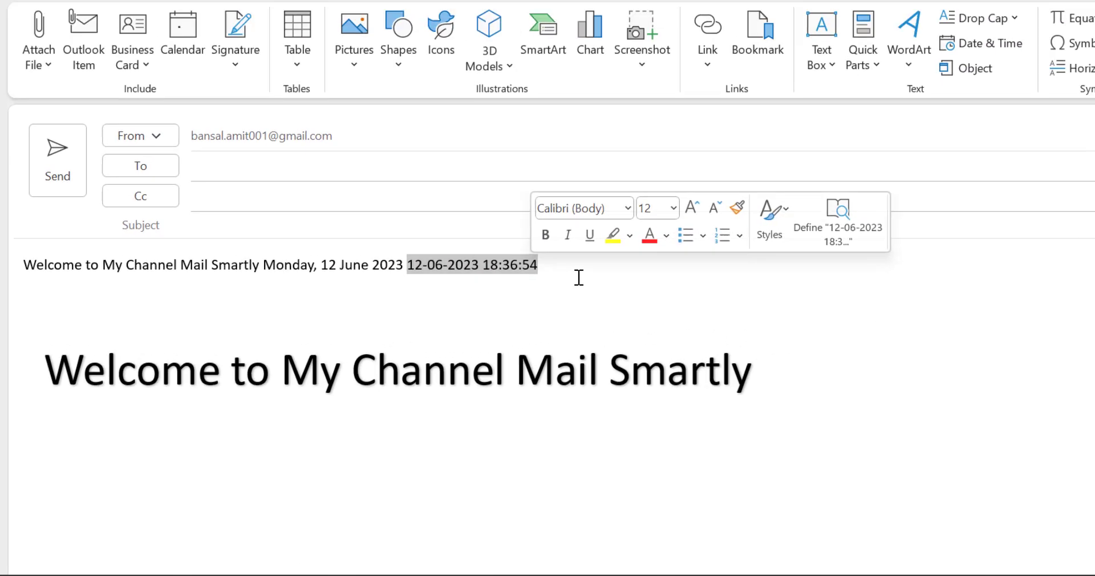
pyautogui.click(578, 277)
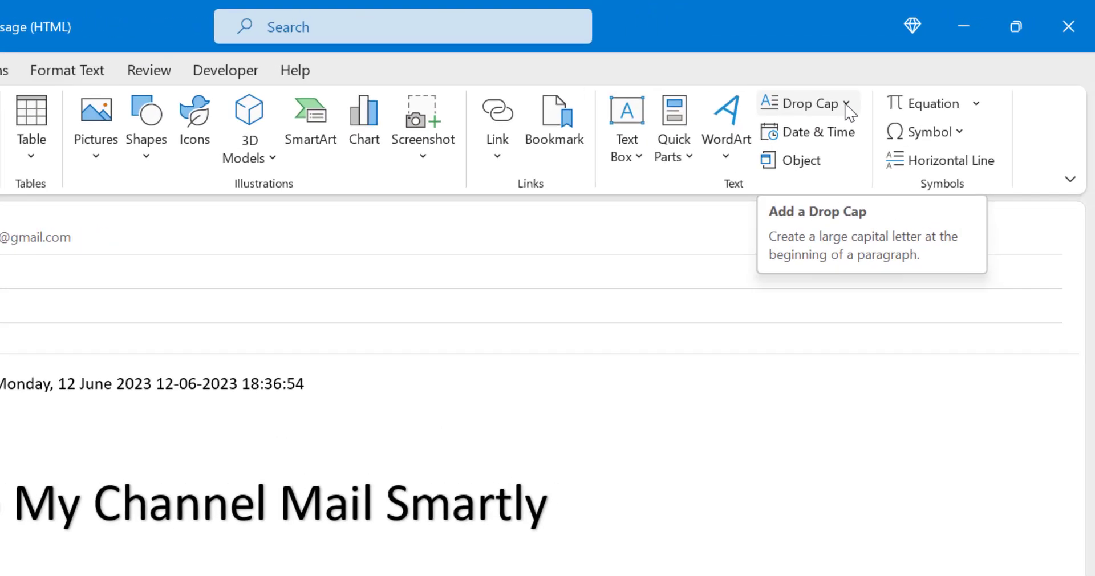
# Step: Apply a drop cap to the opening letter "W" of the first line
pyautogui.click(813, 118)
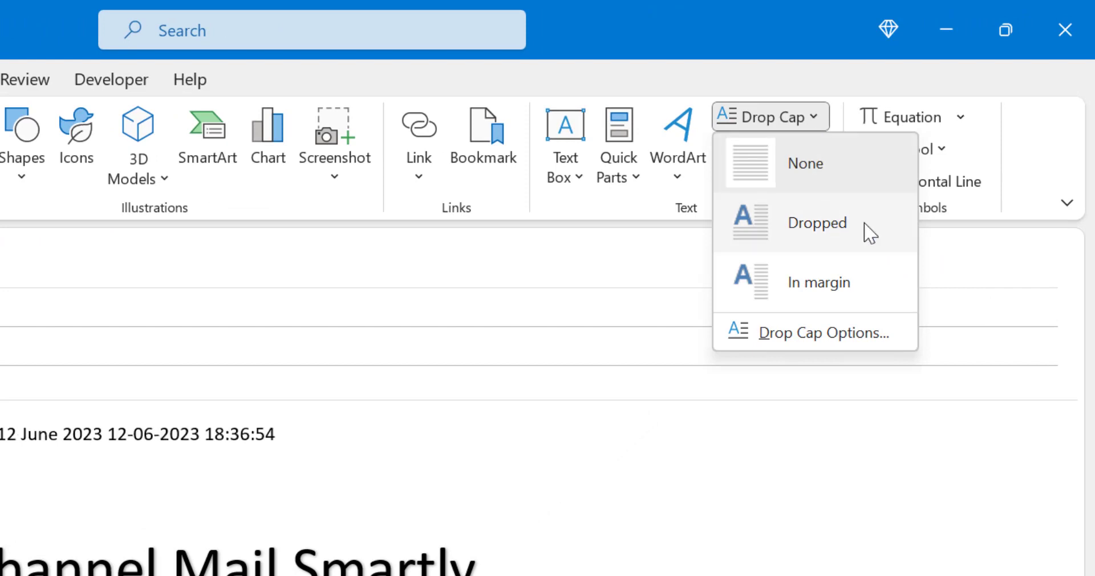
pyautogui.click(837, 177)
pyautogui.click(821, 121)
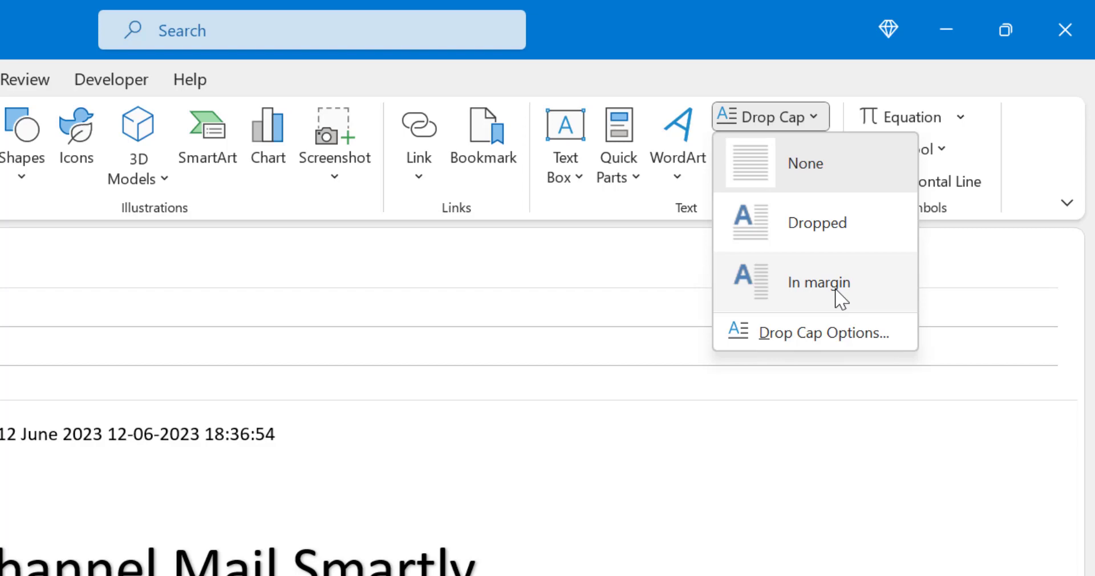
pyautogui.click(472, 449)
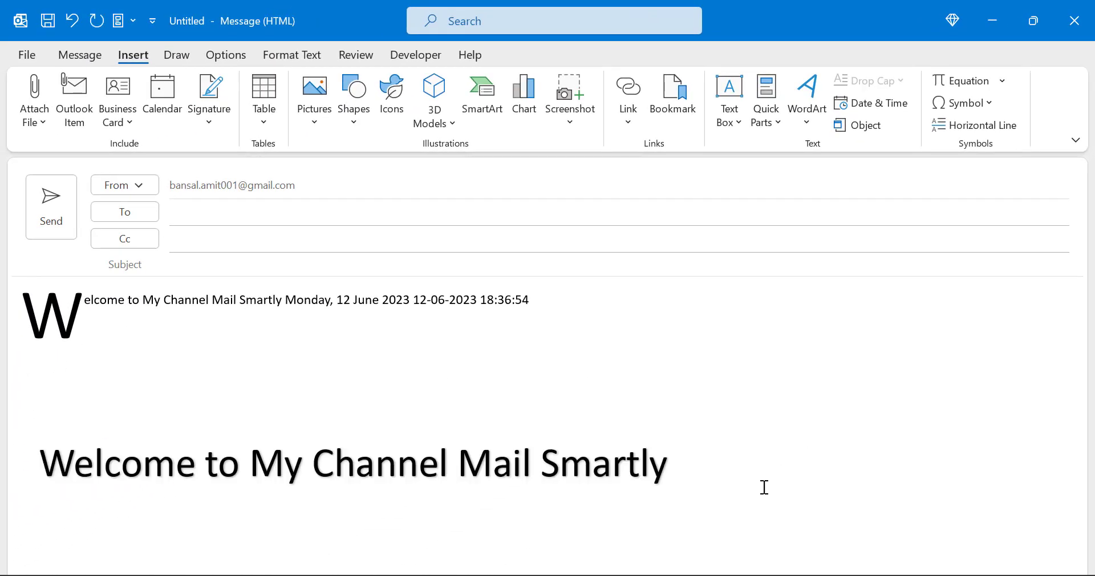
# Step: Clear the message body, deleting the first line, the drop cap and the WordArt
pyautogui.tripleClick(135, 309)
pyautogui.press('Delete')
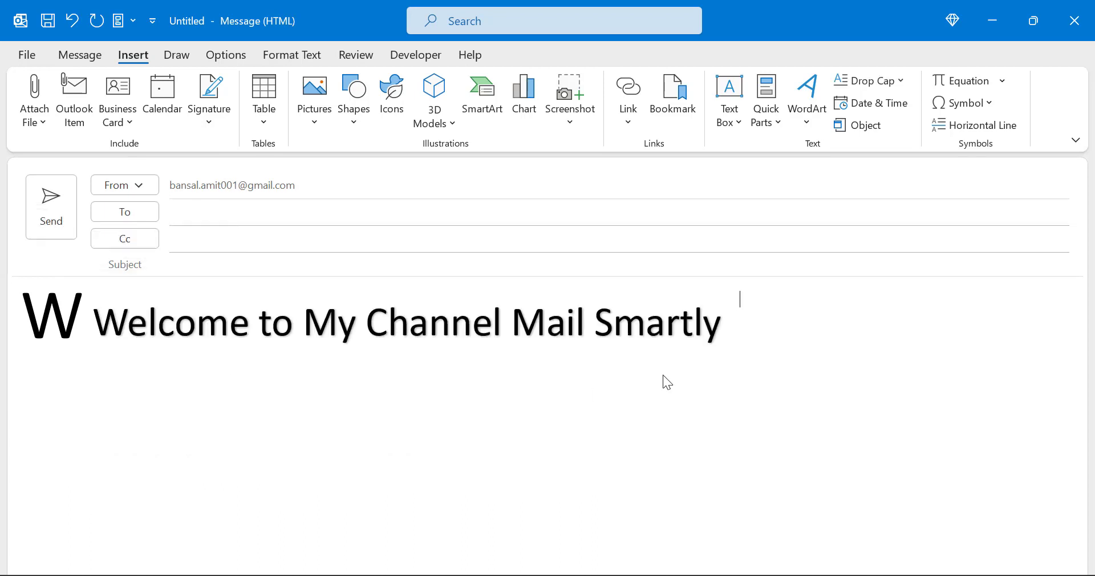
pyautogui.hotkey('ctrl', 'a')
pyautogui.press('Delete')
pyautogui.press('BackSpace')
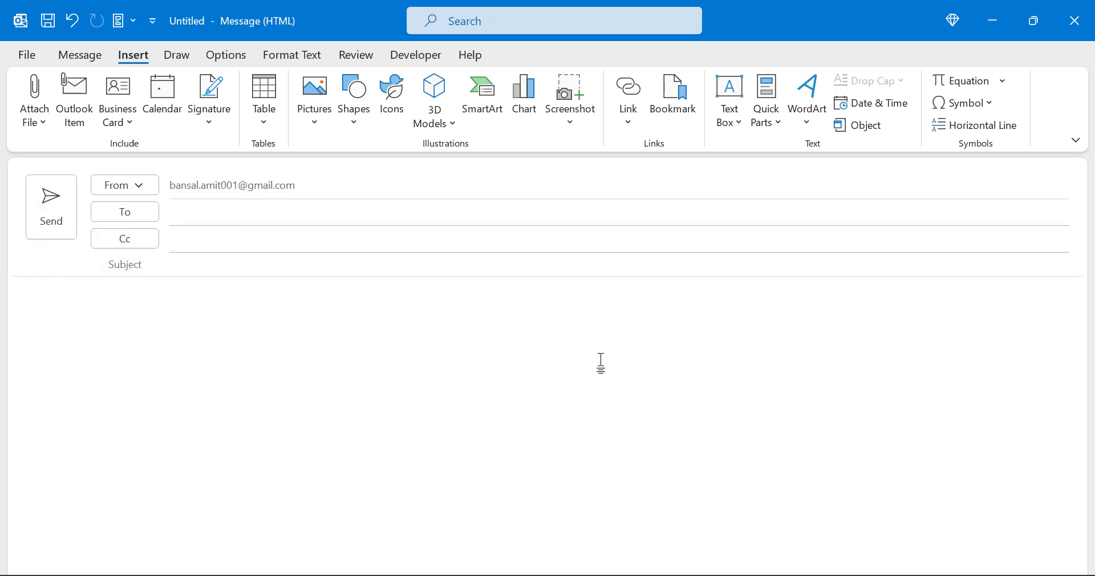
# Step: Review the available object types and start inserting a new Adobe Acrobat Document object in the message body
pyautogui.click(864, 125)
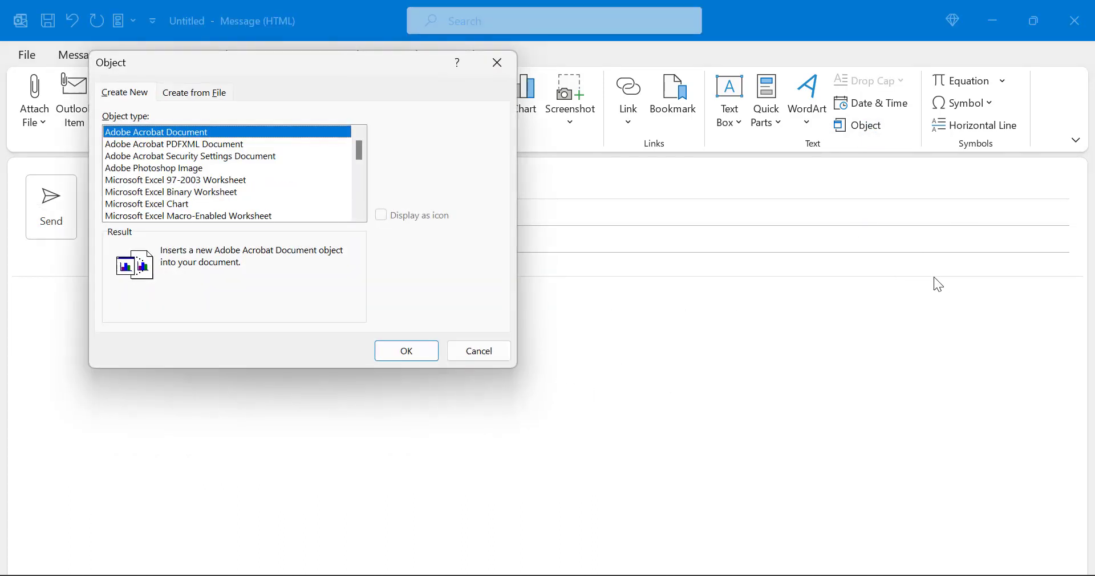
pyautogui.moveTo(282, 66); pyautogui.dragTo(329, 198)
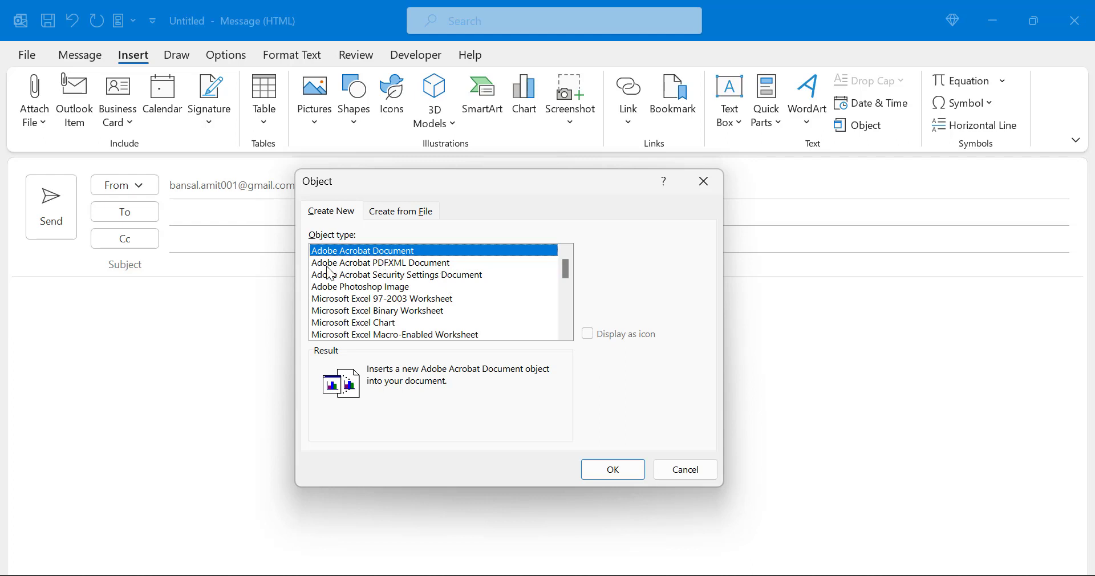
pyautogui.scroll(-1, 419, 294)
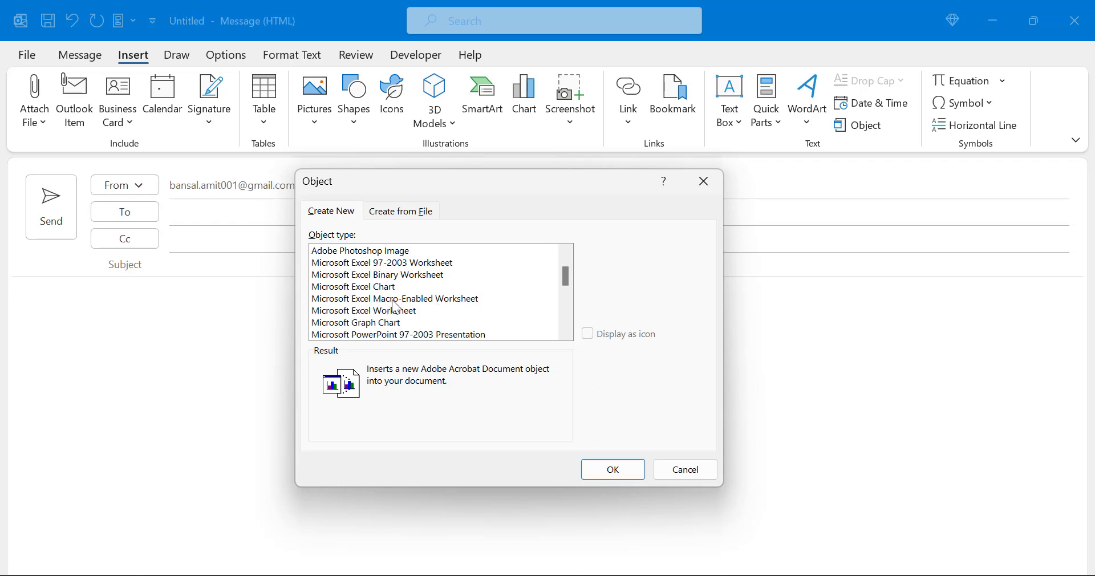
pyautogui.scroll(-3, 454, 312)
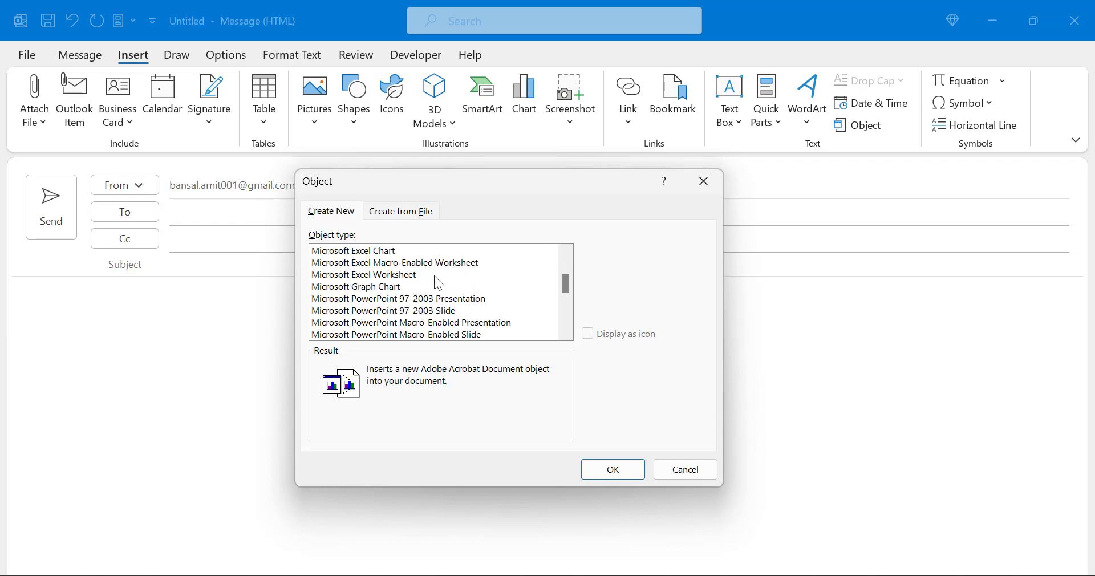
pyautogui.scroll(4, 510, 311)
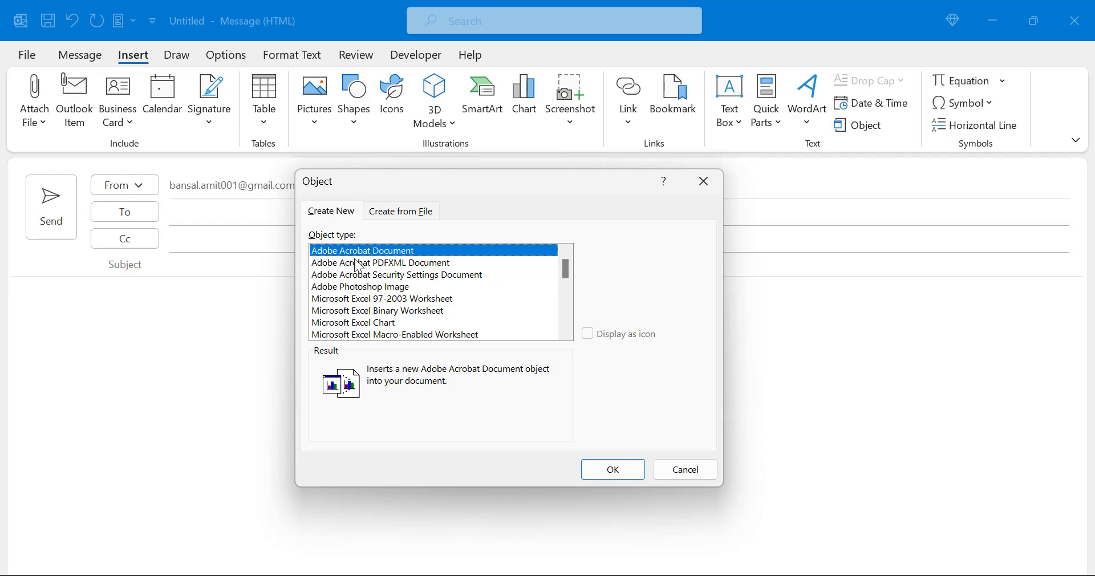
pyautogui.click(627, 470)
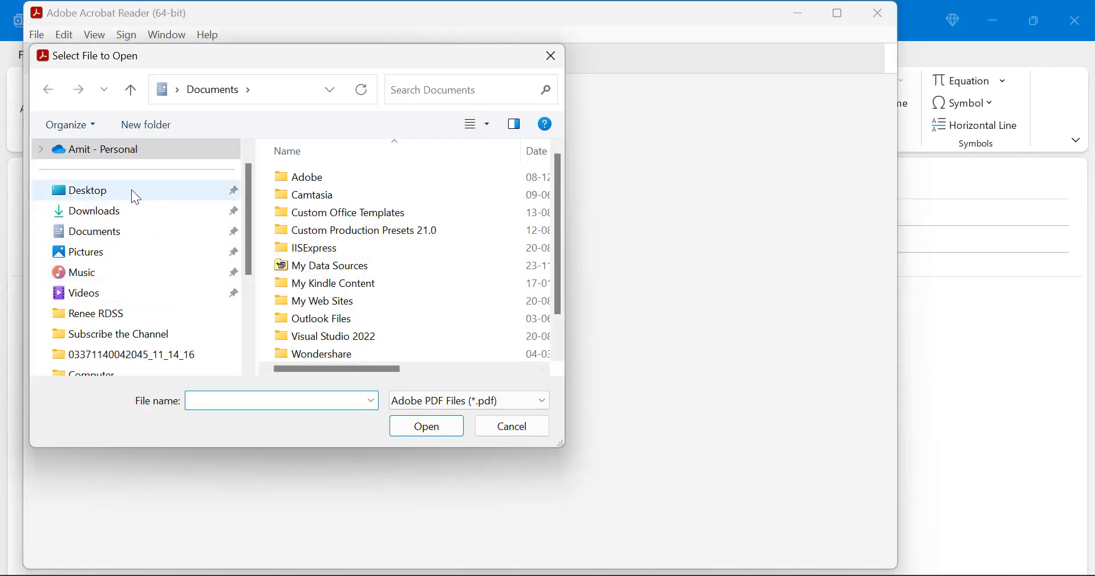
# Step: Embed "Lan Covering Letter.pdf" from the Desktop folder as the PDF object and close the opened document to return to the message
pyautogui.click(91, 194)
pyautogui.scroll(-15, 393, 264)
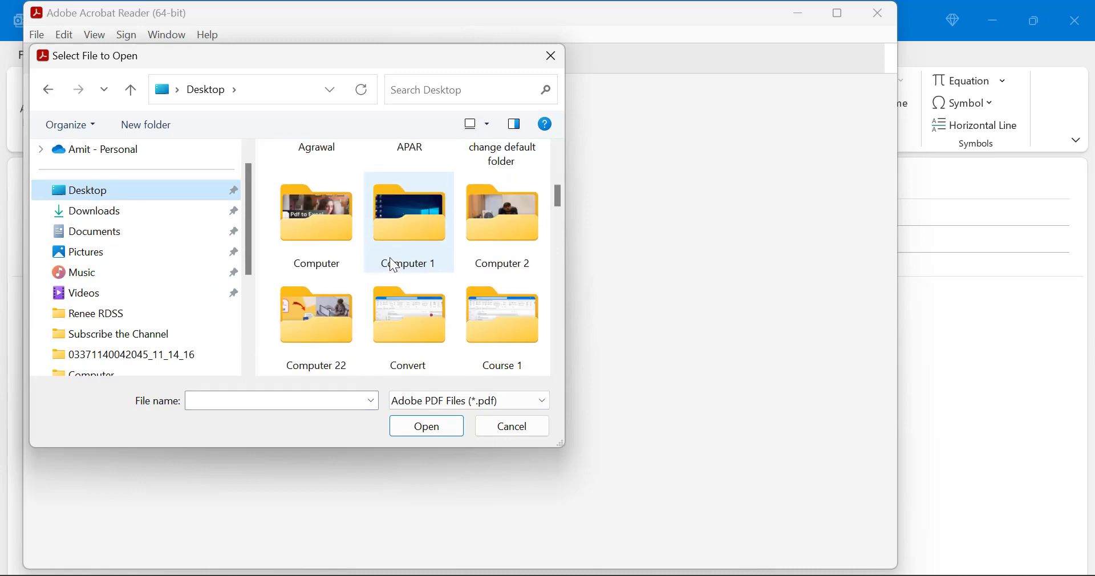
pyautogui.scroll(-5, 392, 261)
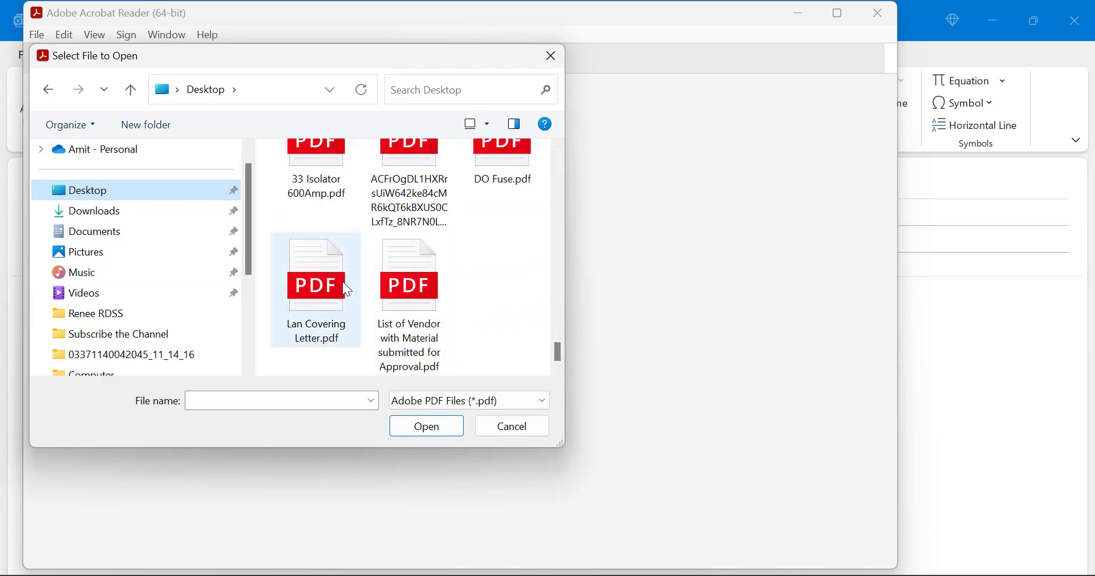
pyautogui.click(330, 272)
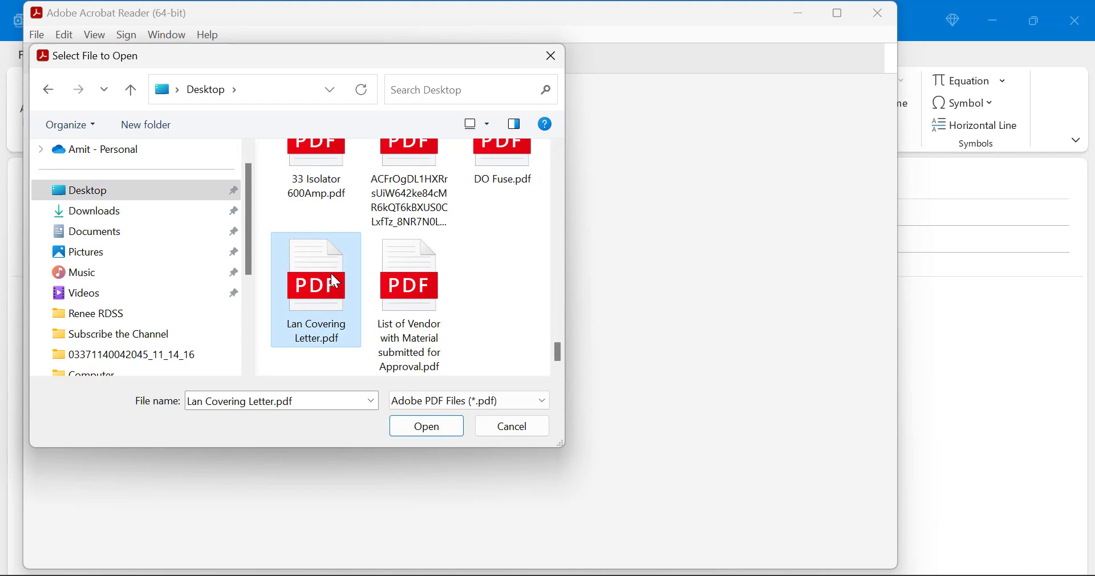
pyautogui.click(434, 430)
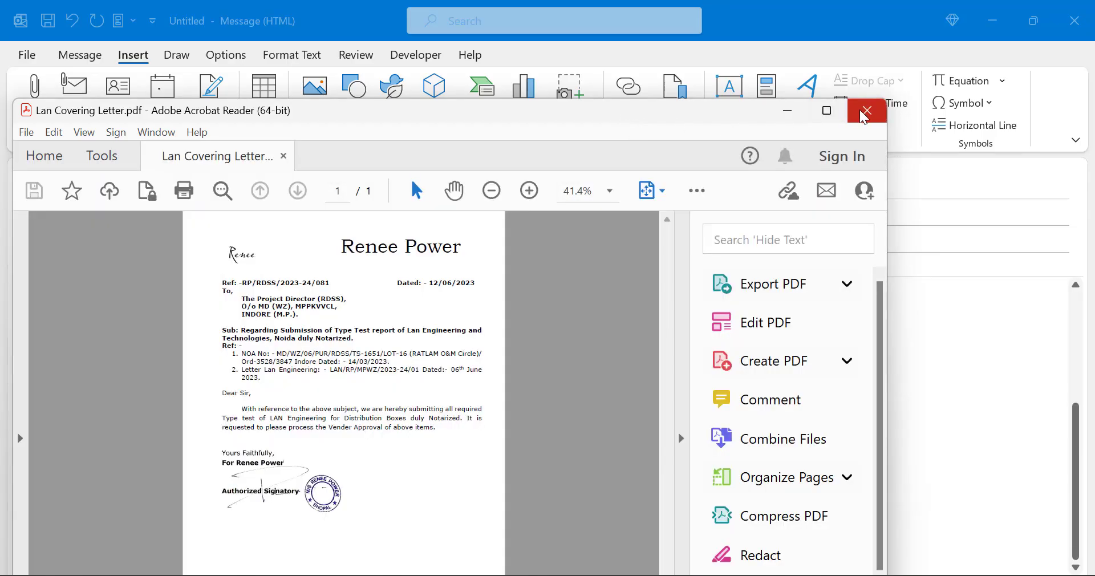
pyautogui.click(868, 110)
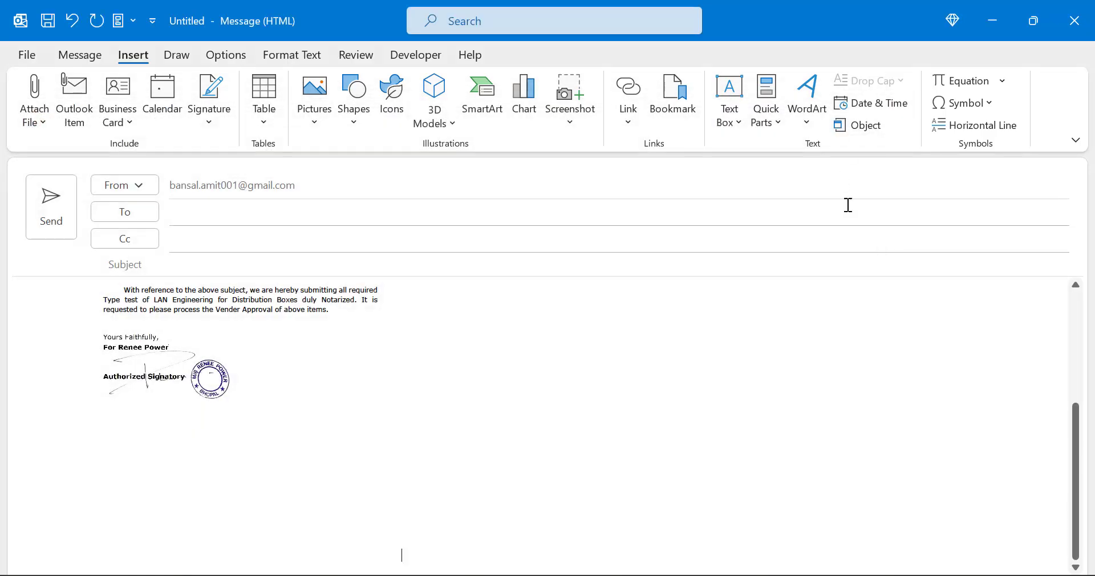
# Step: Select the embedded PDF letter in the message body and examine its full page
pyautogui.click(227, 336)
pyautogui.scroll(3, 562, 416)
pyautogui.scroll(-5, 579, 422)
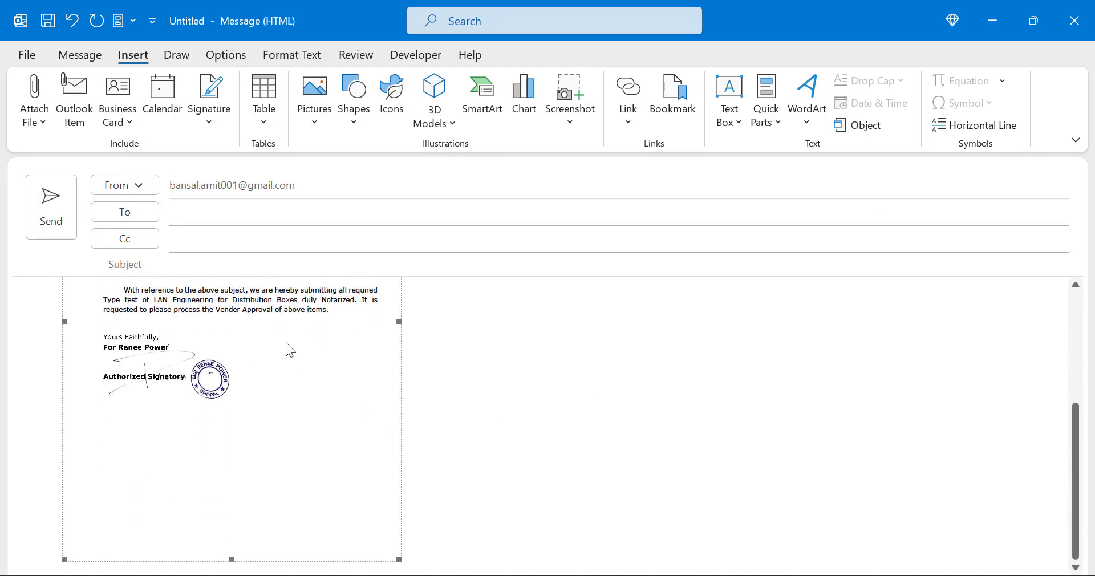
pyautogui.scroll(5, 538, 414)
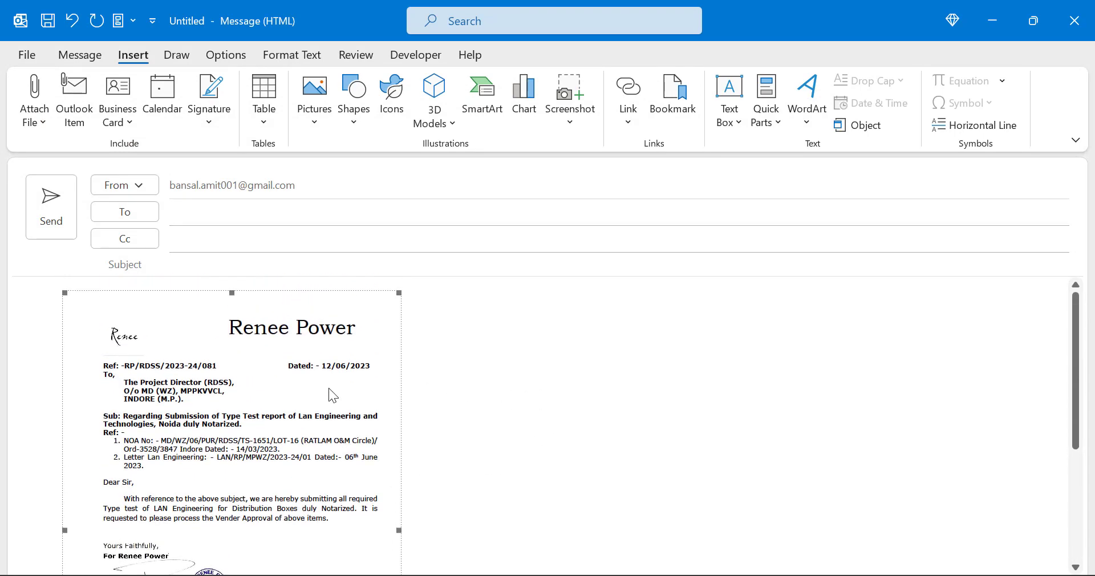
pyautogui.click(591, 361)
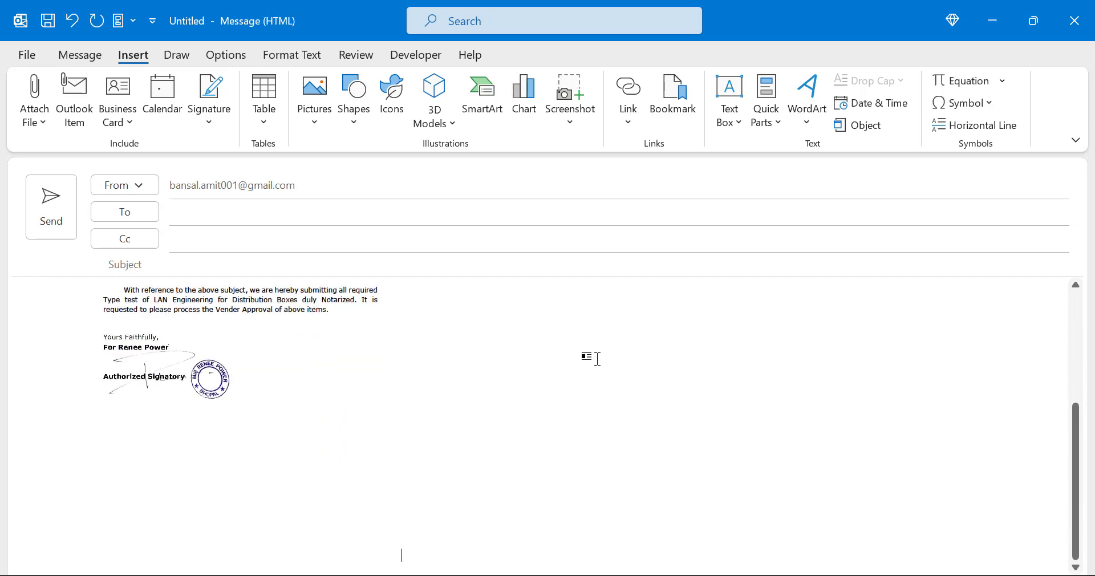
pyautogui.click(330, 342)
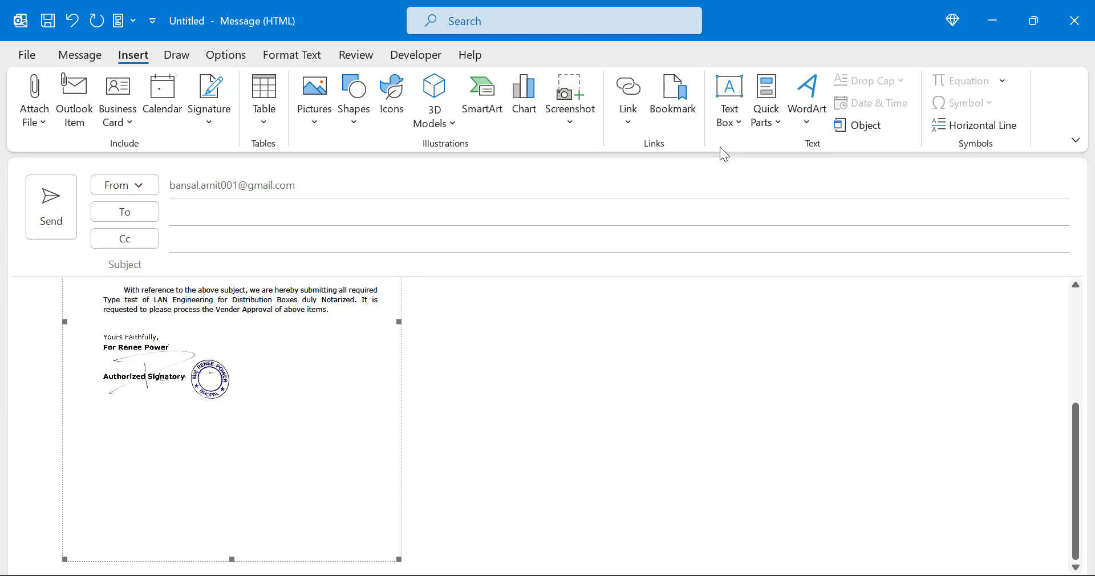
pyautogui.scroll(4, 608, 430)
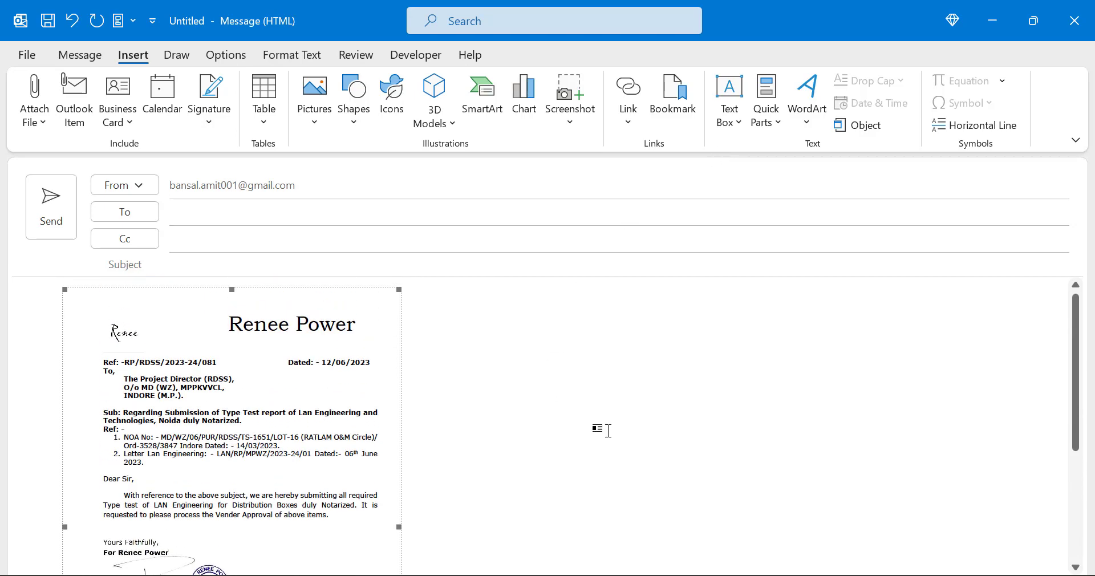